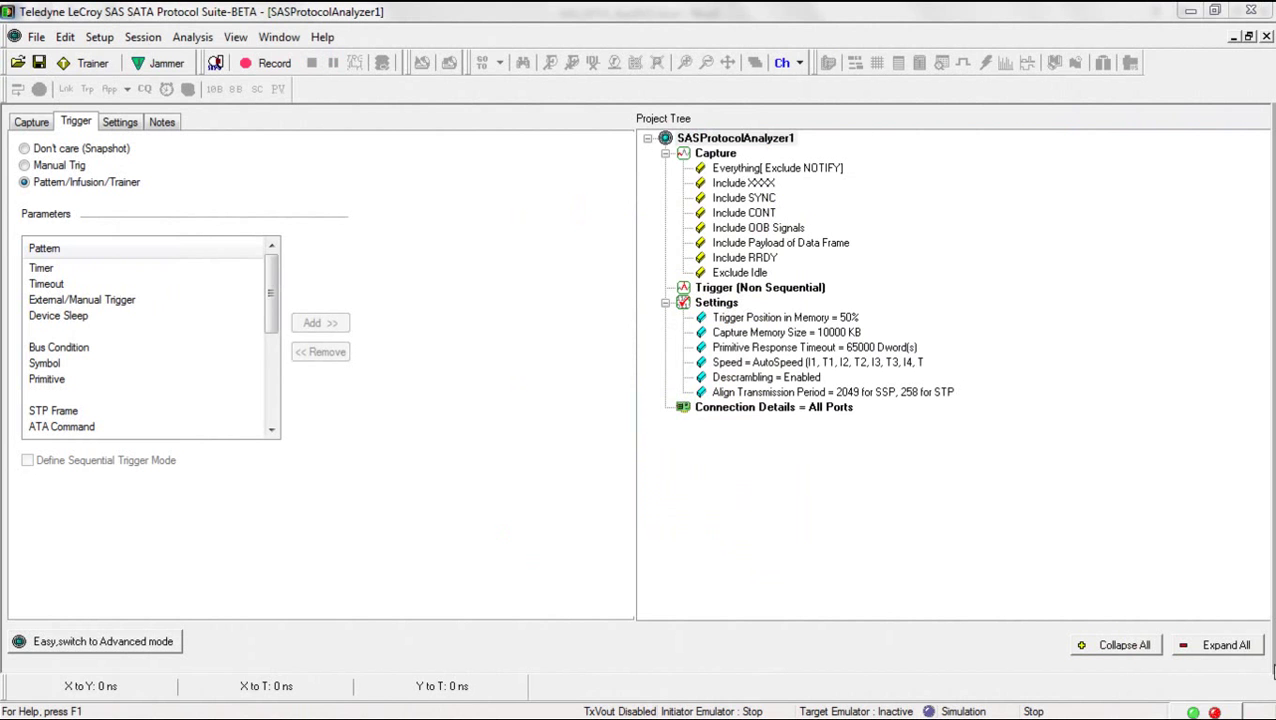
Step: Add an SSP Frame (Any Type) trigger pattern with ReTransmit set to 1
left_click(272, 418)
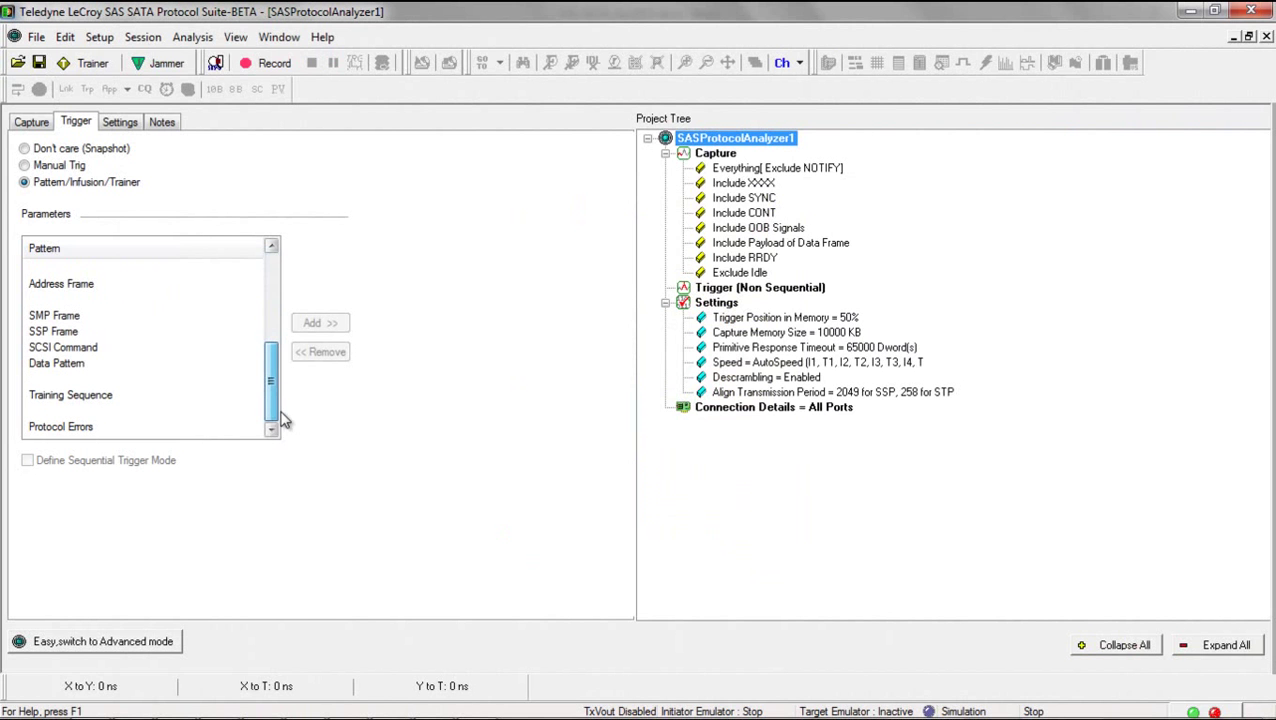
double_click(53, 331)
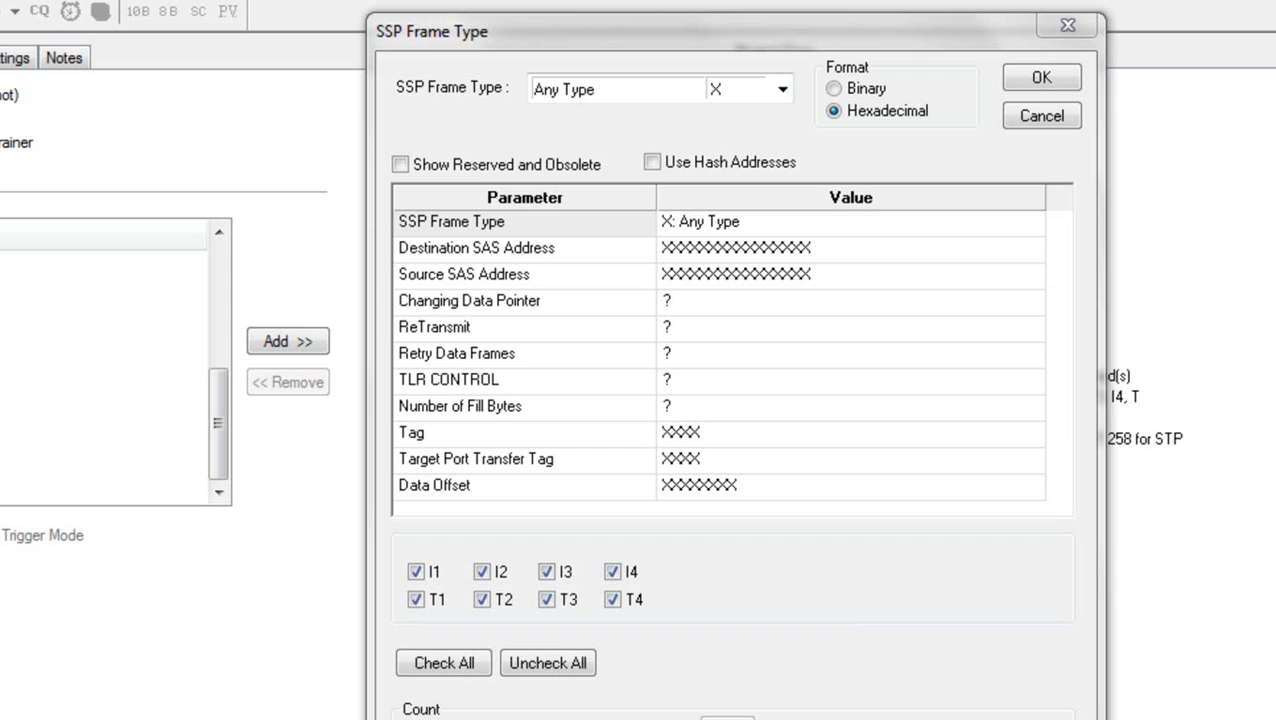
left_click(670, 327)
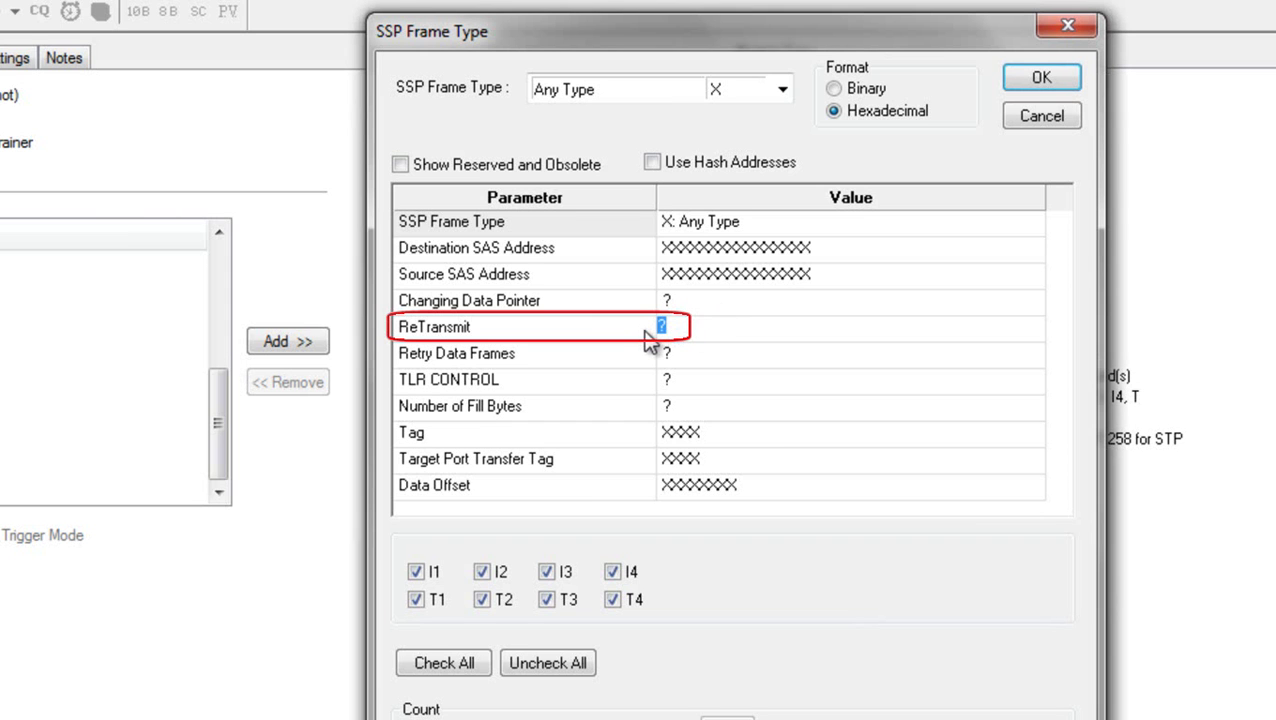
type("1")
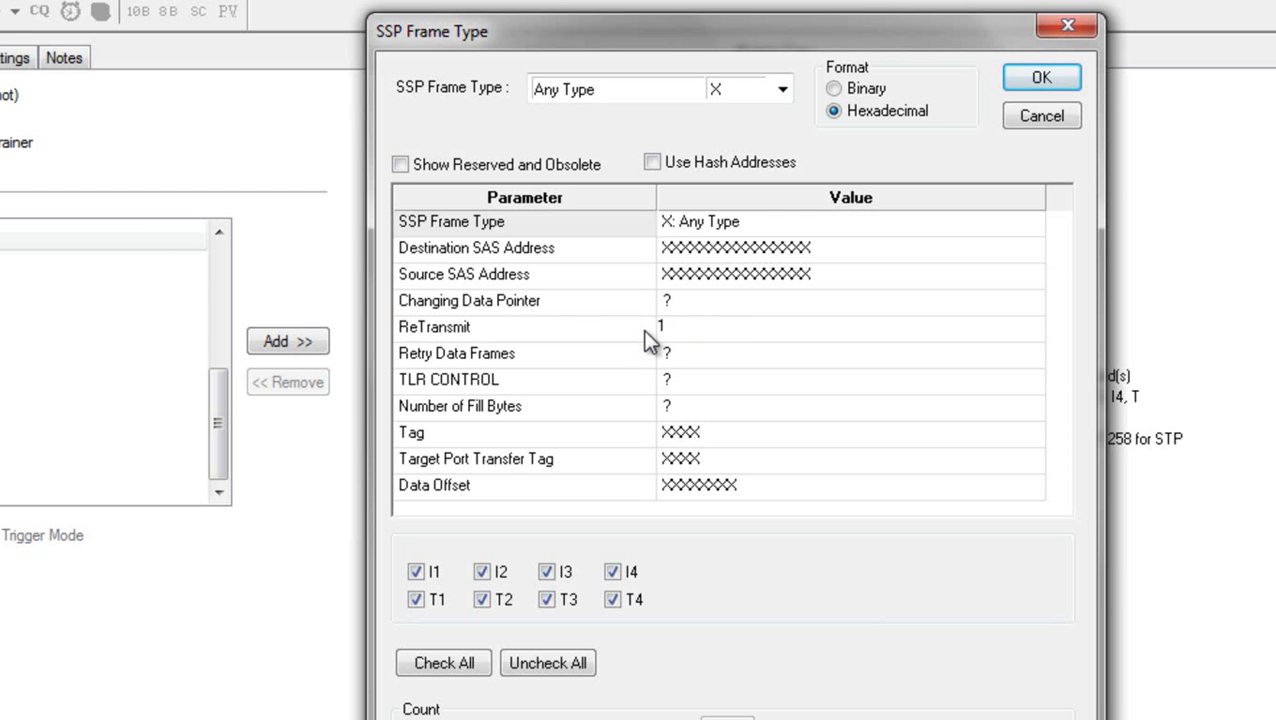
left_click(1042, 77)
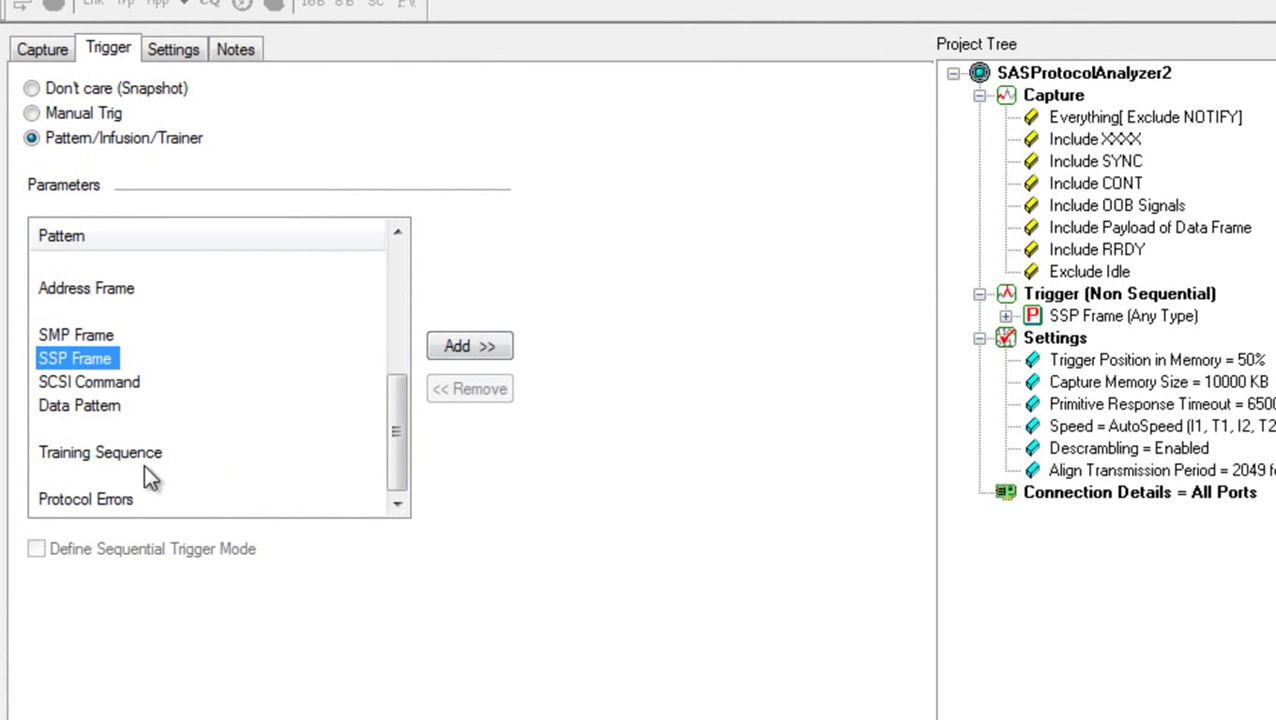
Step: Add a Protocol Errors trigger pattern with only ACK/NAK Timeout checked
left_click(103, 498)
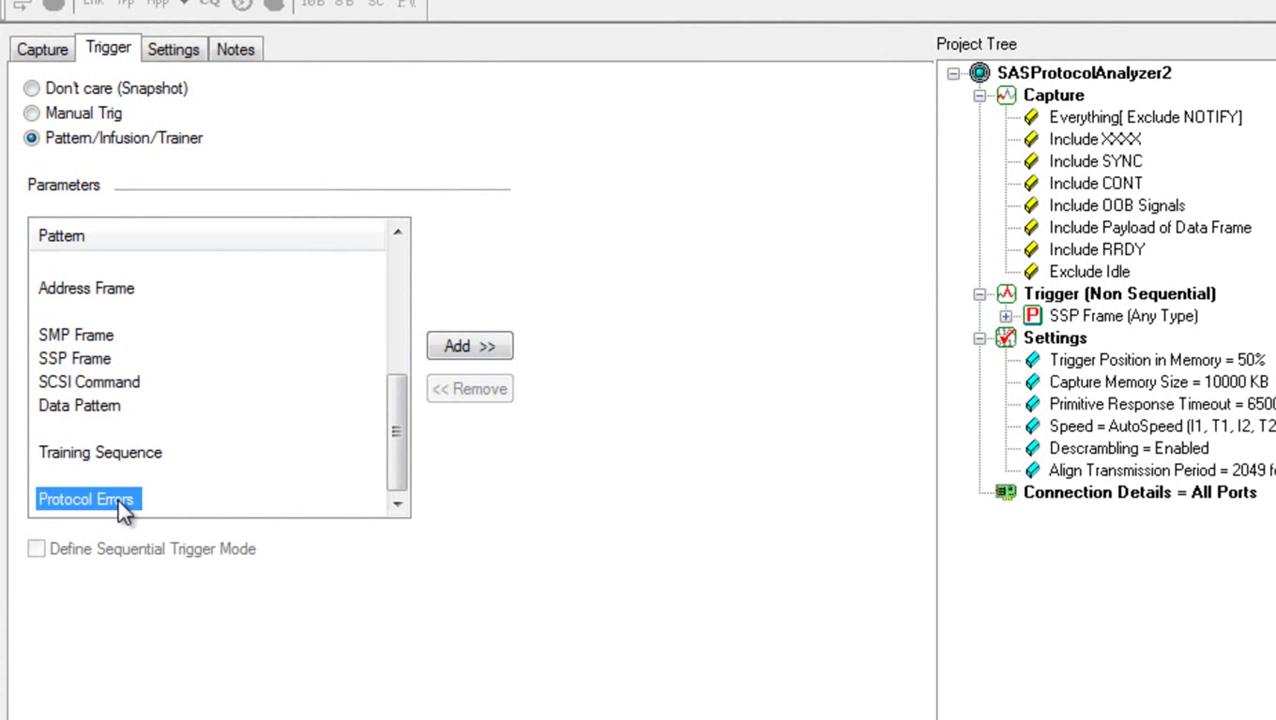
double_click(118, 498)
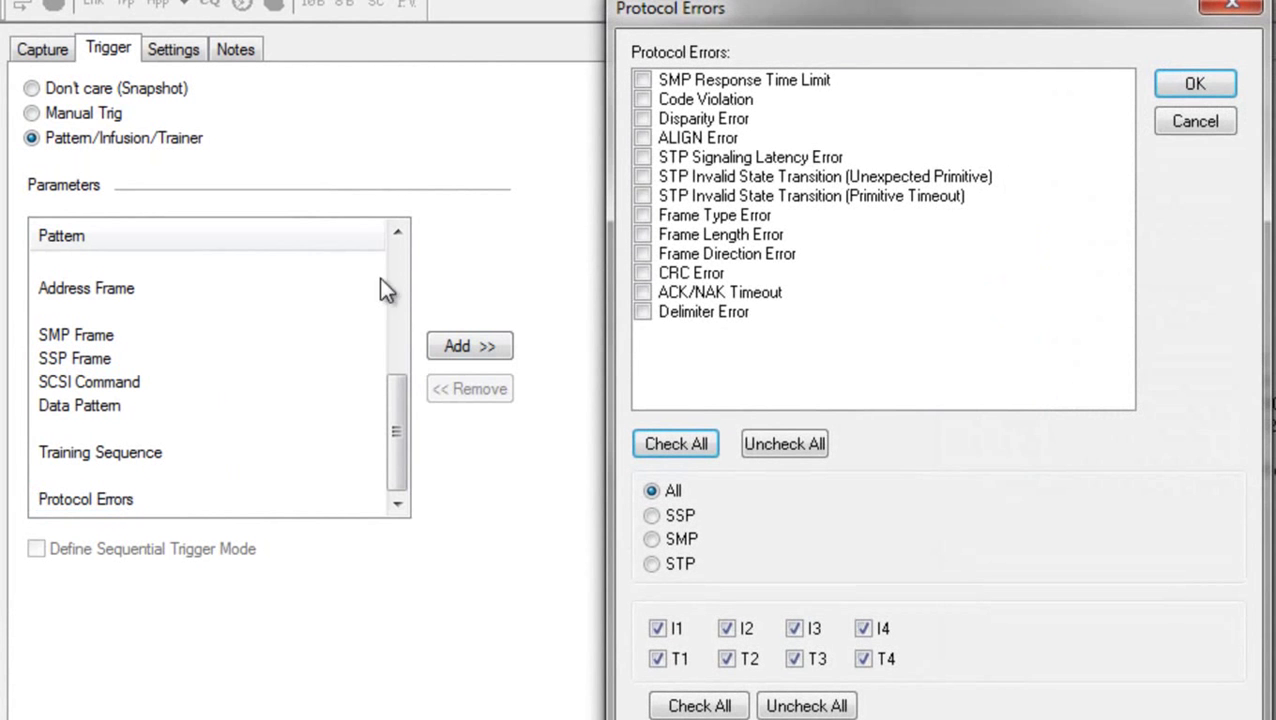
left_click(642, 292)
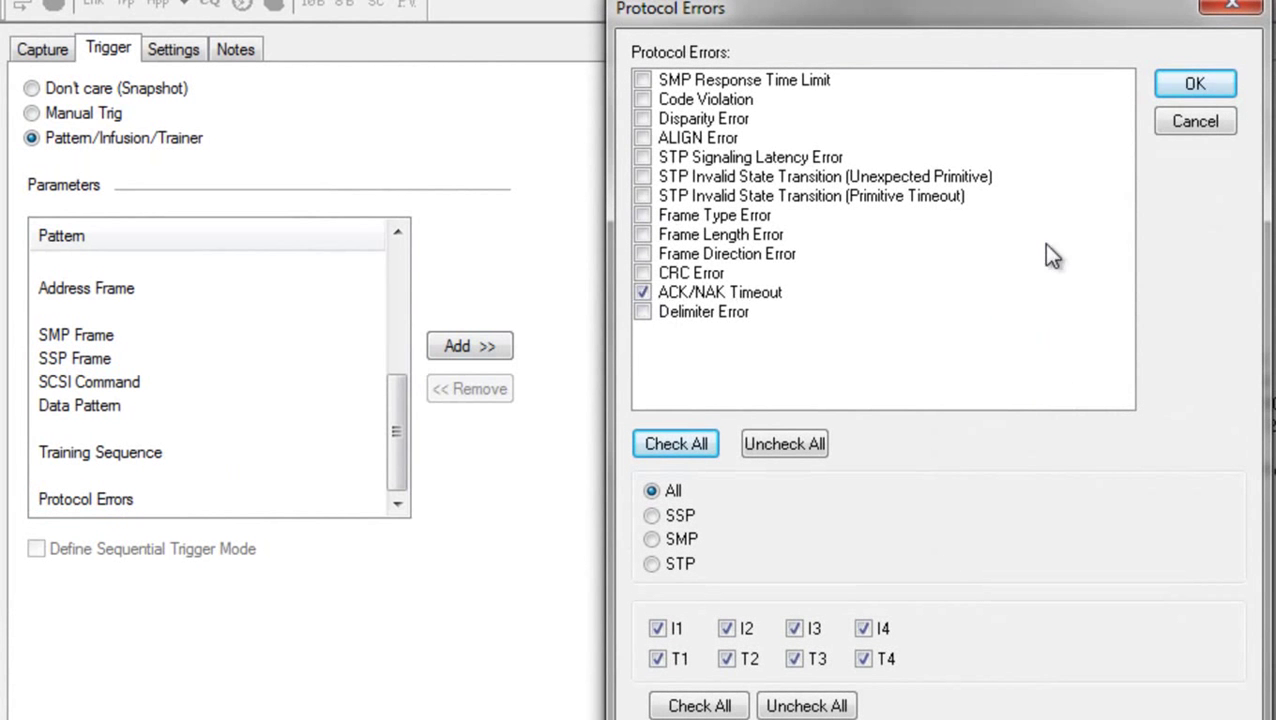
left_click(1195, 84)
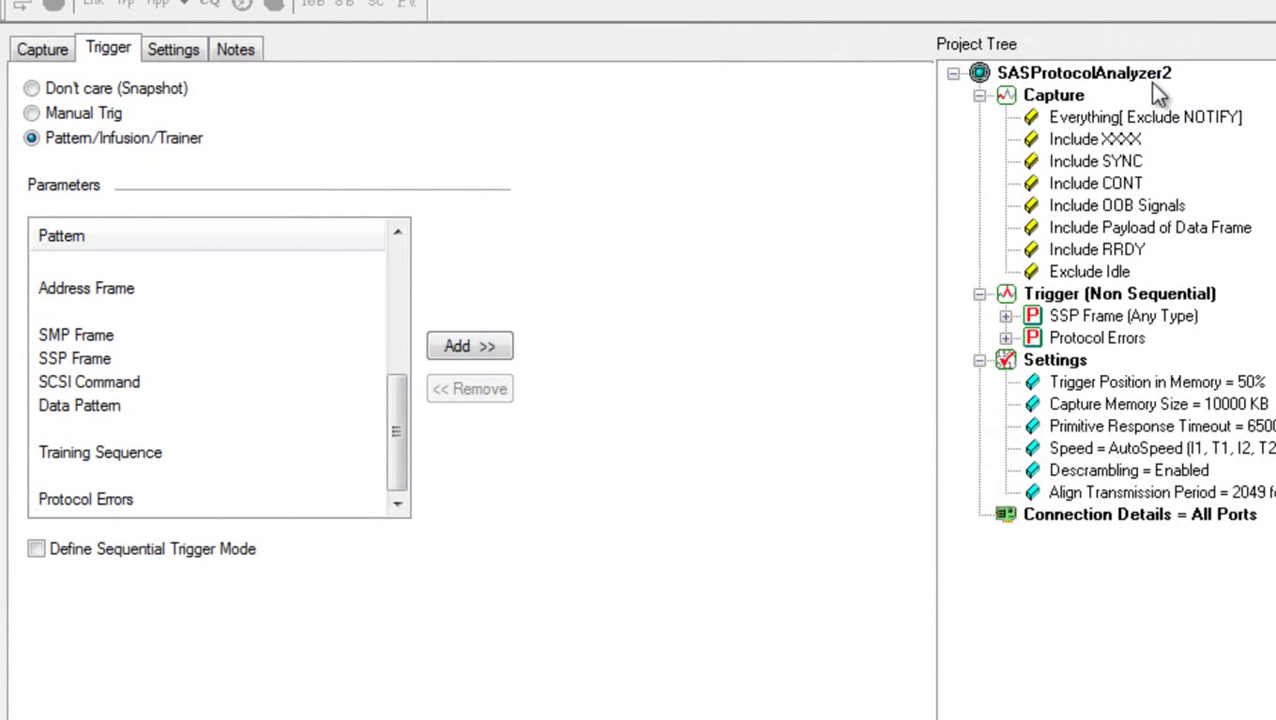
Step: Enable sequential trigger mode, move SSP Frame after Protocol Errors, and reopen Protocol Errors settings
left_click(36, 549)
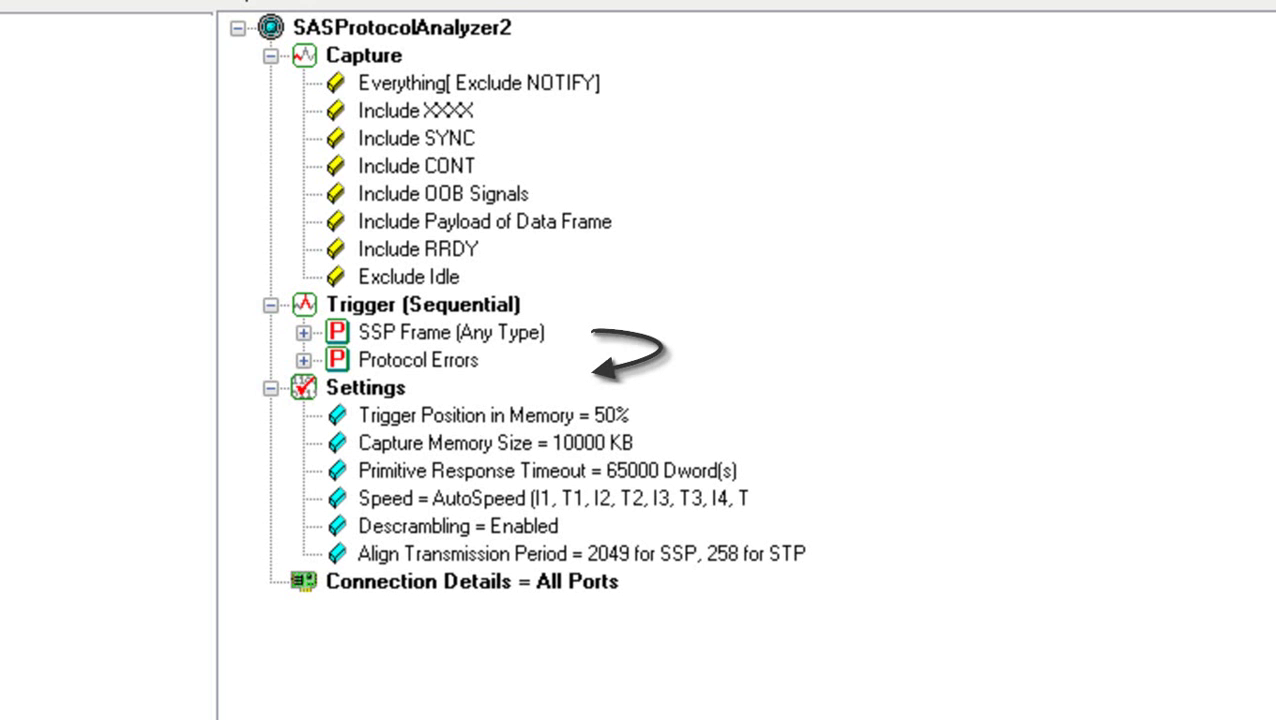
left_click(303, 360)
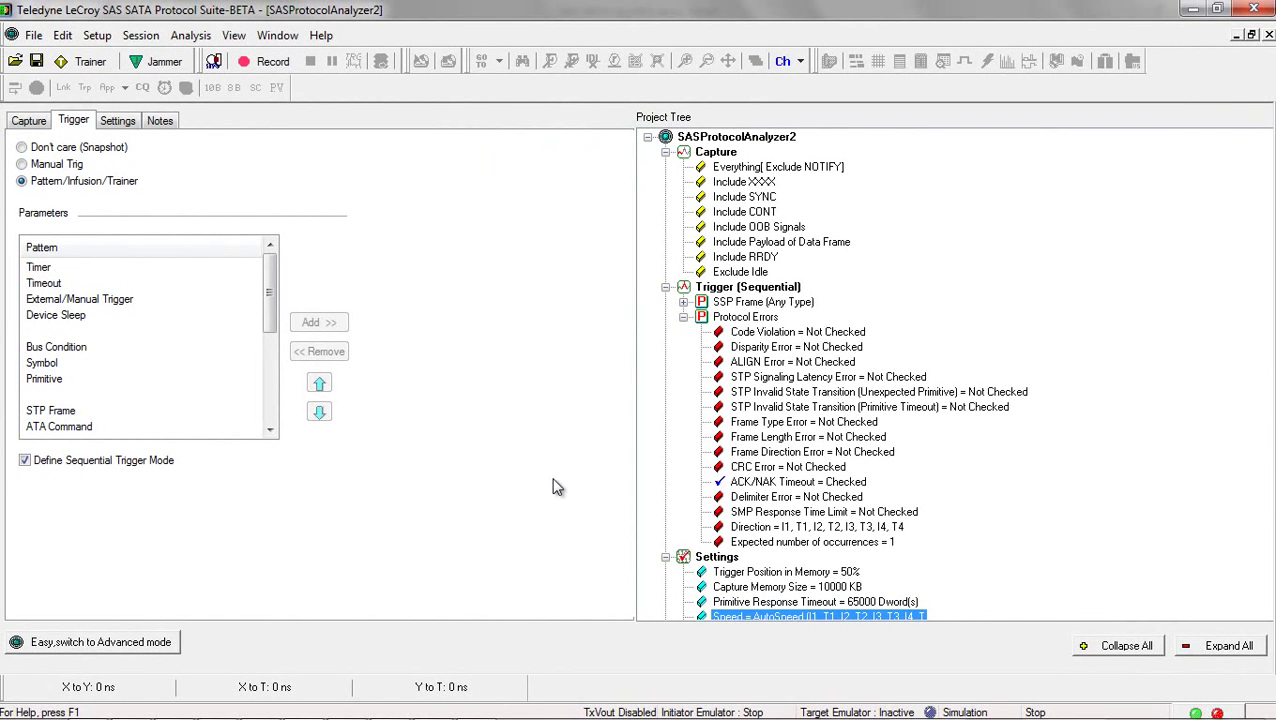
left_click(763, 301)
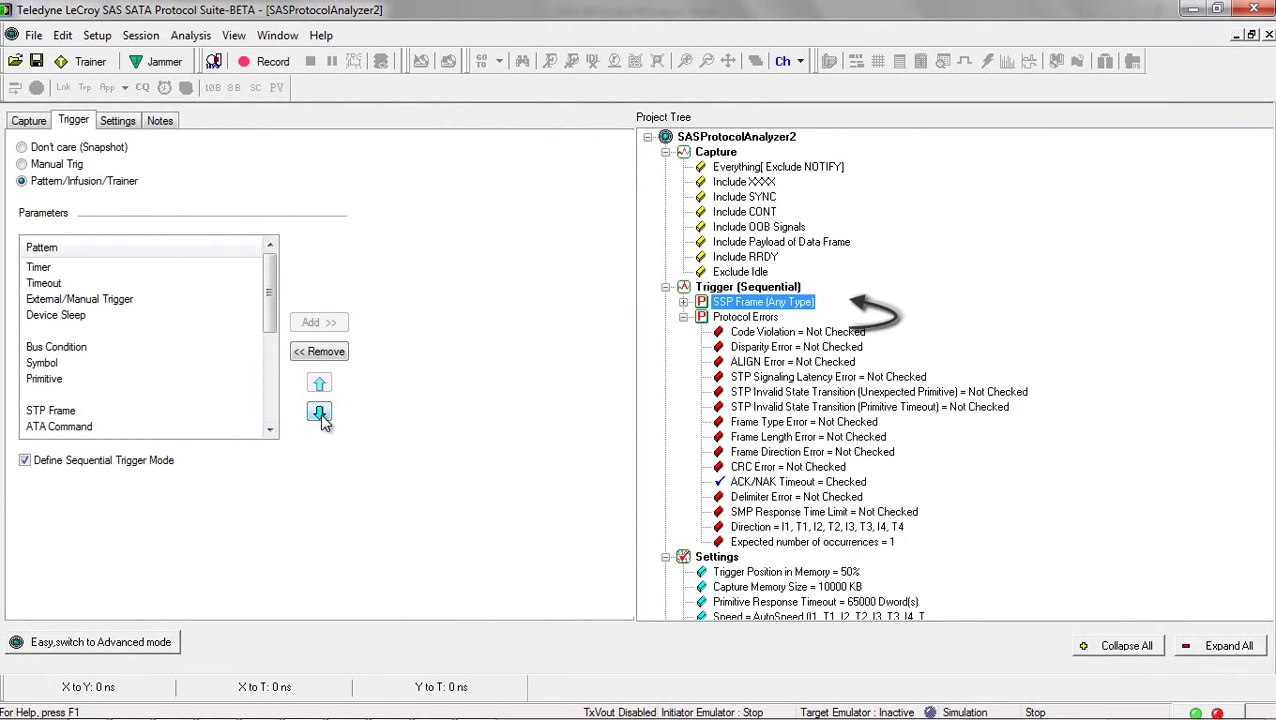
left_click(320, 413)
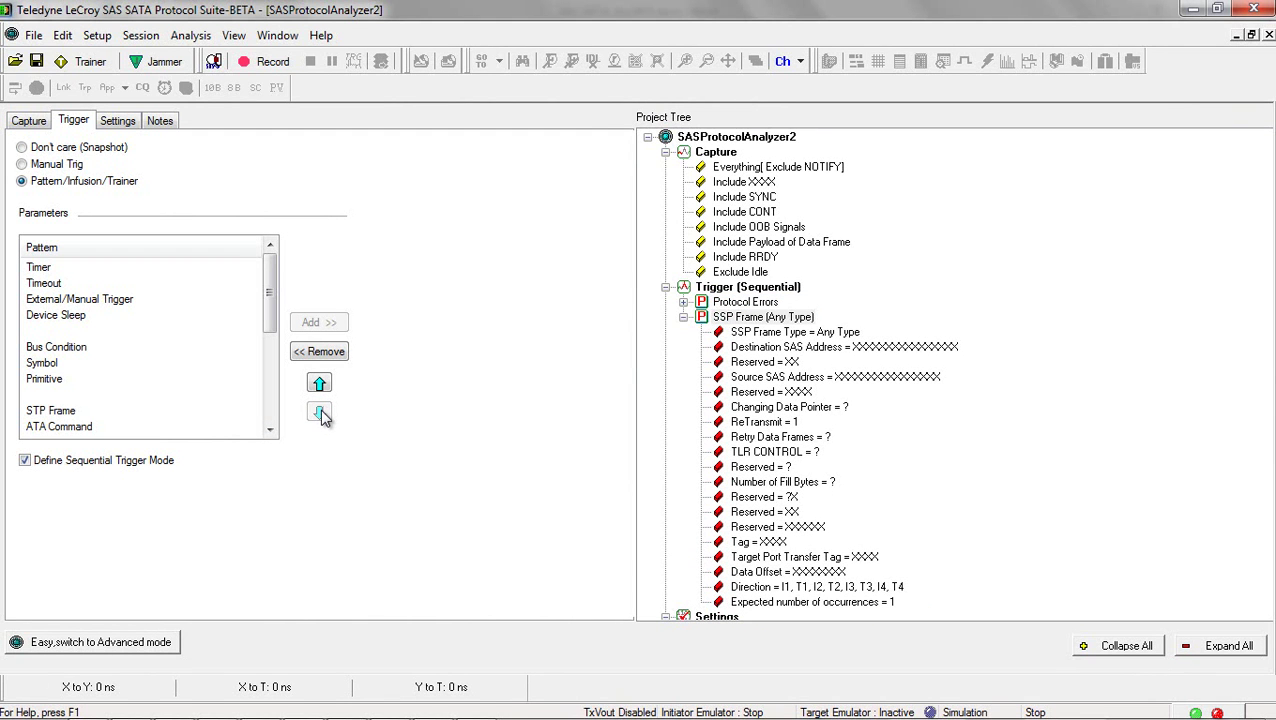
double_click(742, 302)
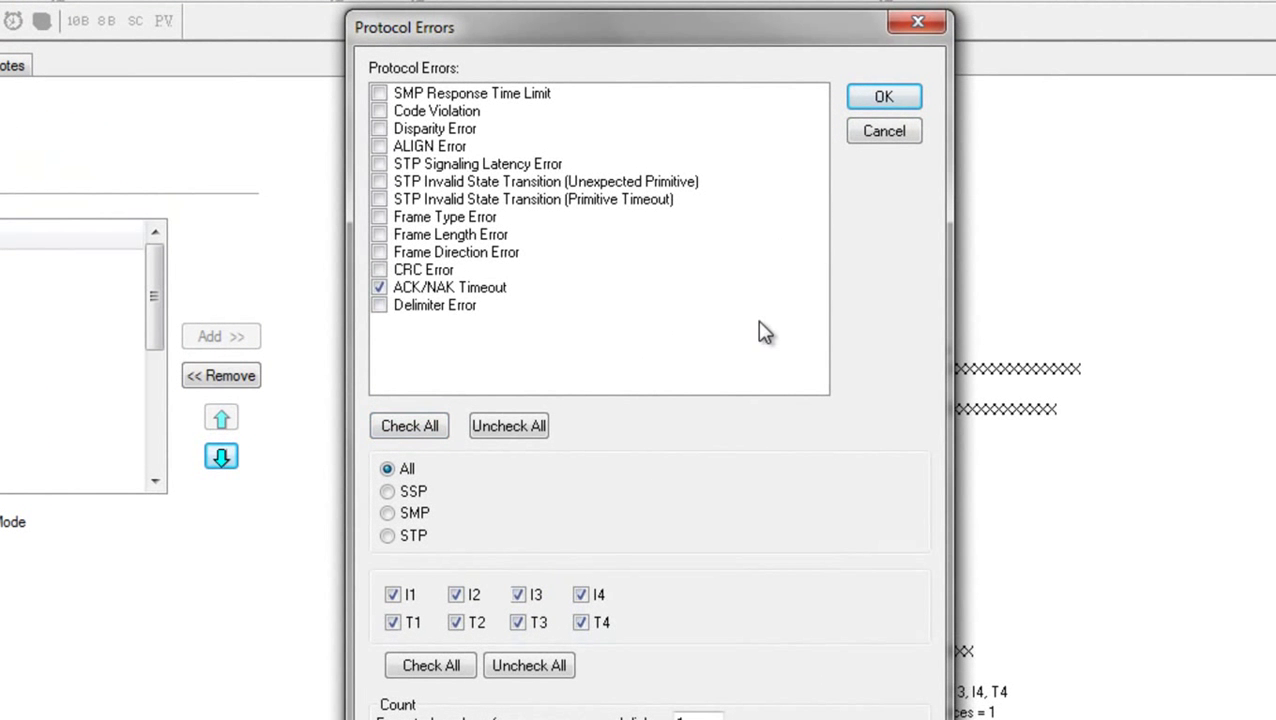
Step: Exclude ports T1, T2 and T4 from the Protocol Errors pattern and confirm
left_click(392, 623)
left_click(455, 622)
left_click(581, 623)
left_click(897, 100)
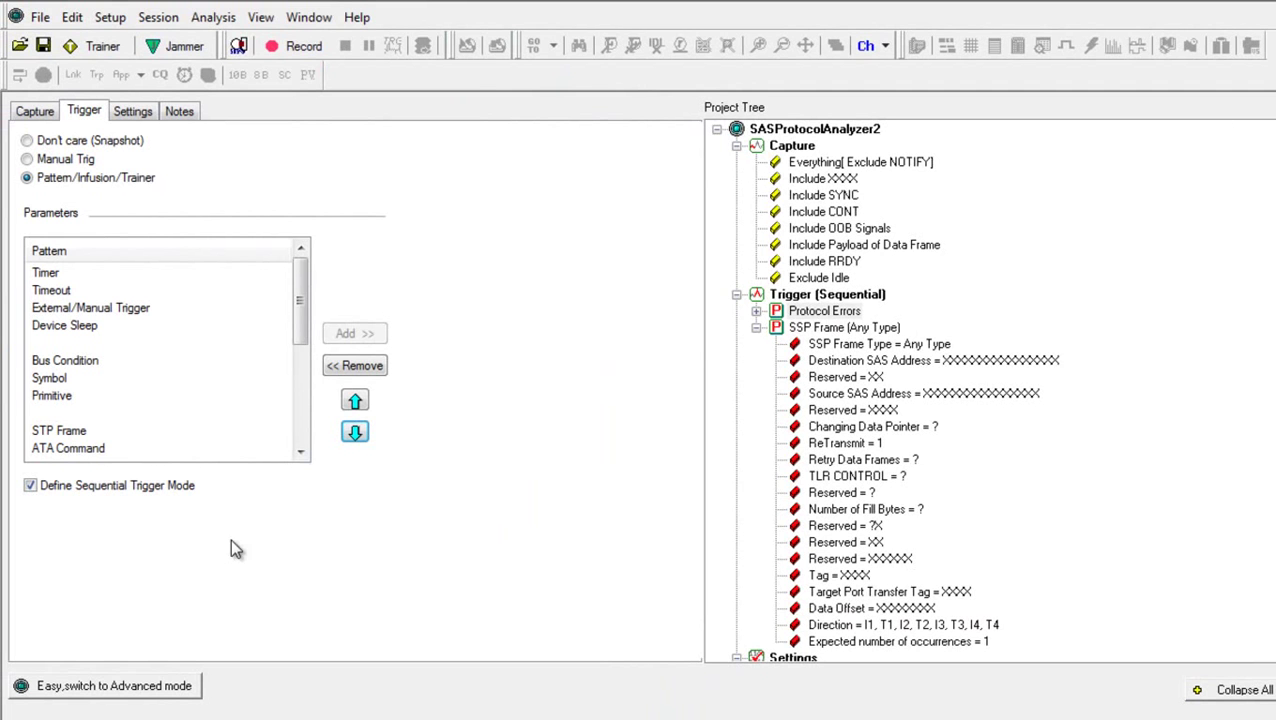
Step: Switch the trigger page from Easy to Advanced state-sequencer mode
left_click(113, 688)
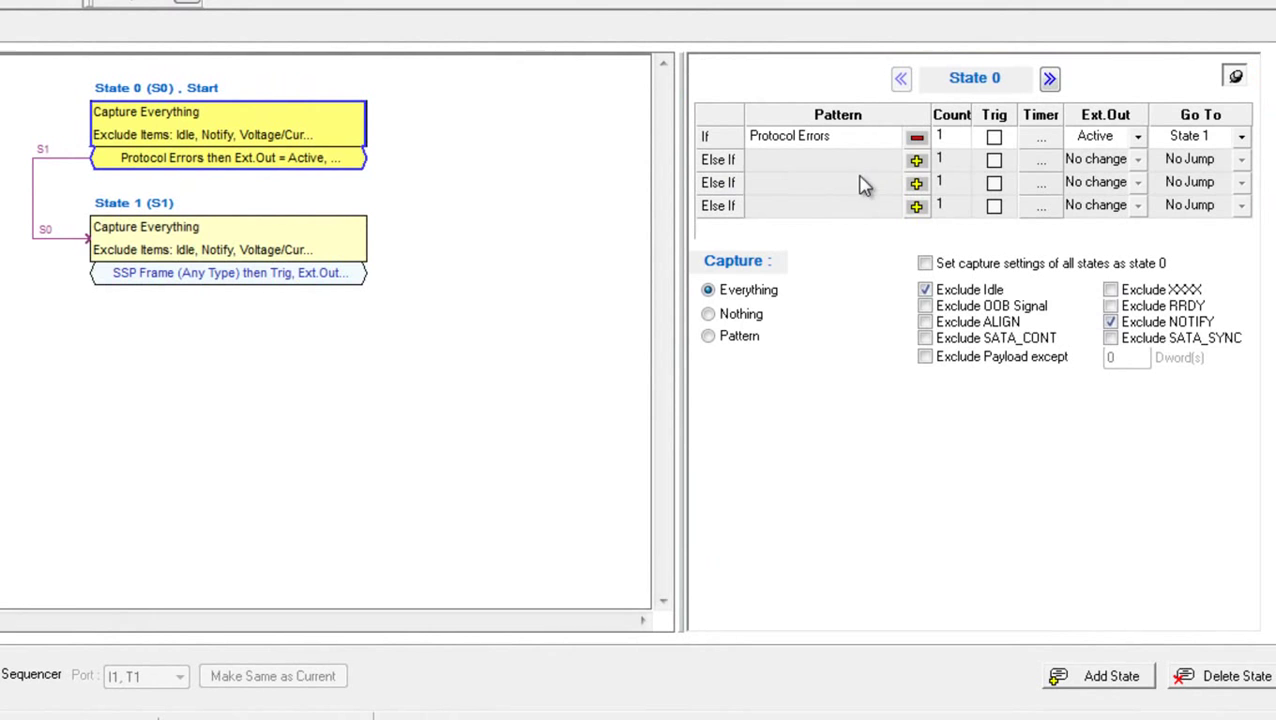
Step: In State 0, remove the Protocol Errors condition and add an Address Frame pattern of type Open
left_click(917, 140)
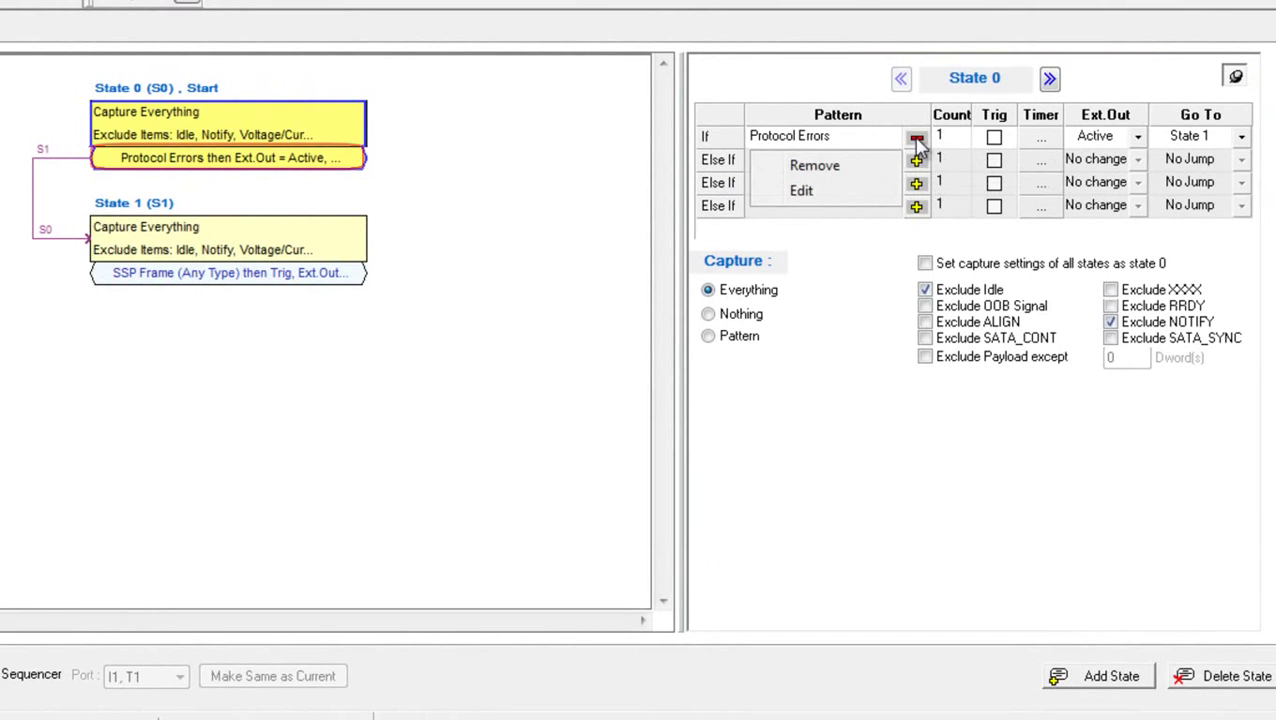
left_click(866, 168)
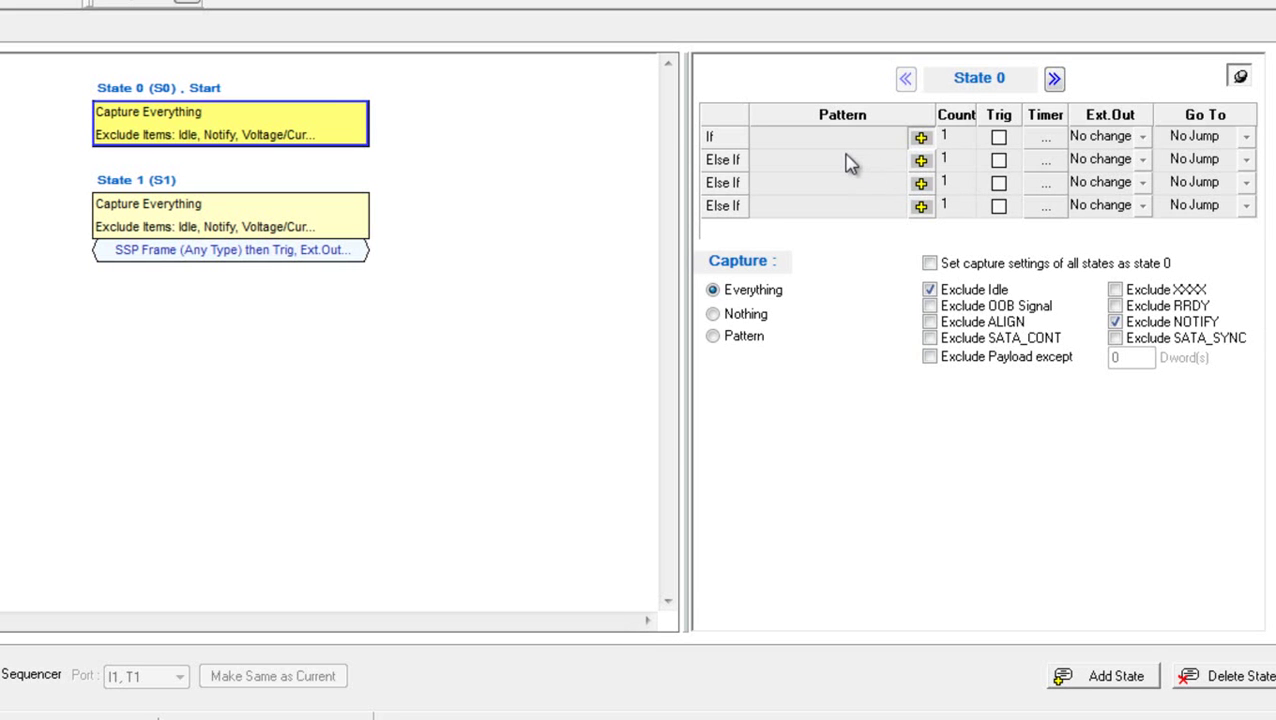
left_click(920, 138)
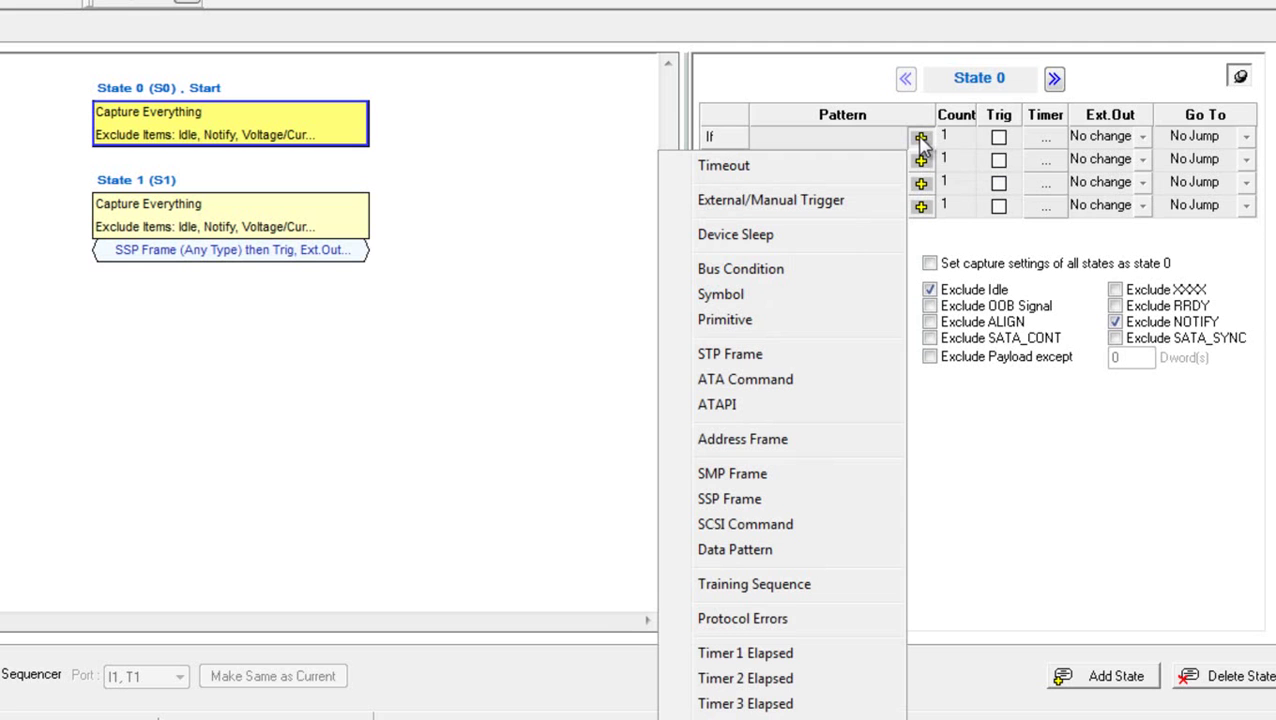
left_click(743, 440)
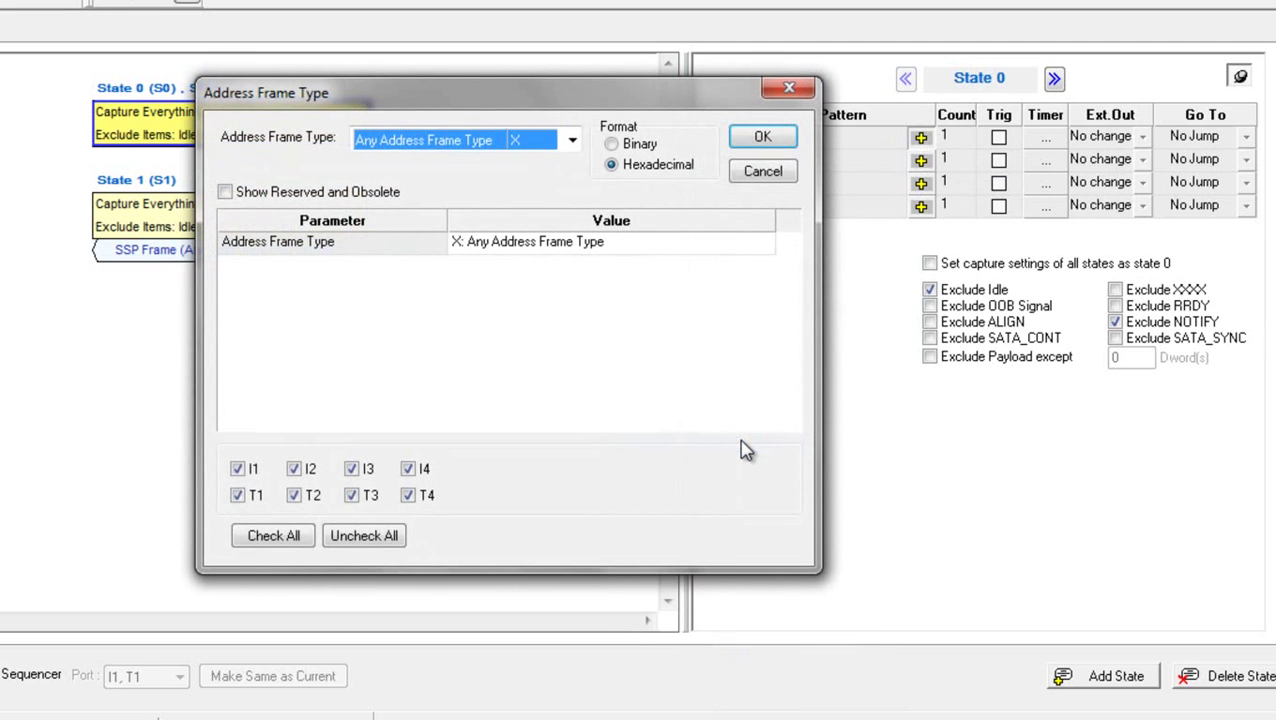
left_click(572, 140)
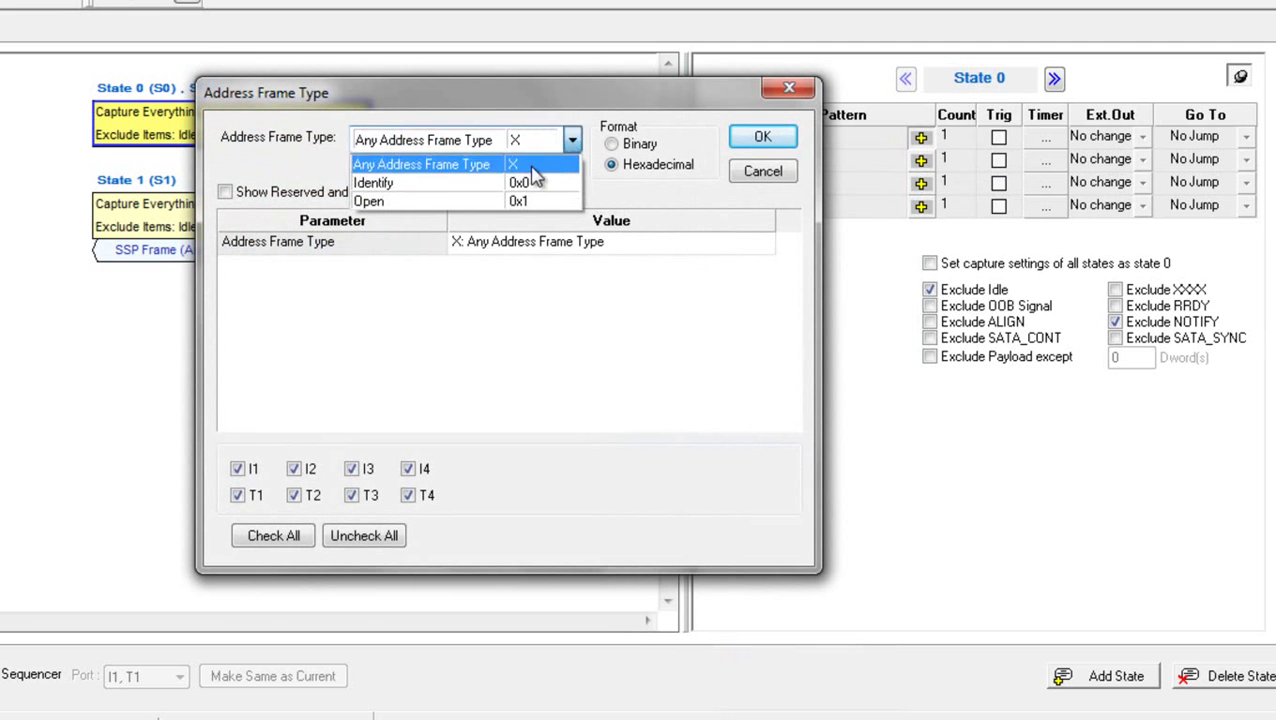
left_click(465, 202)
left_click(763, 137)
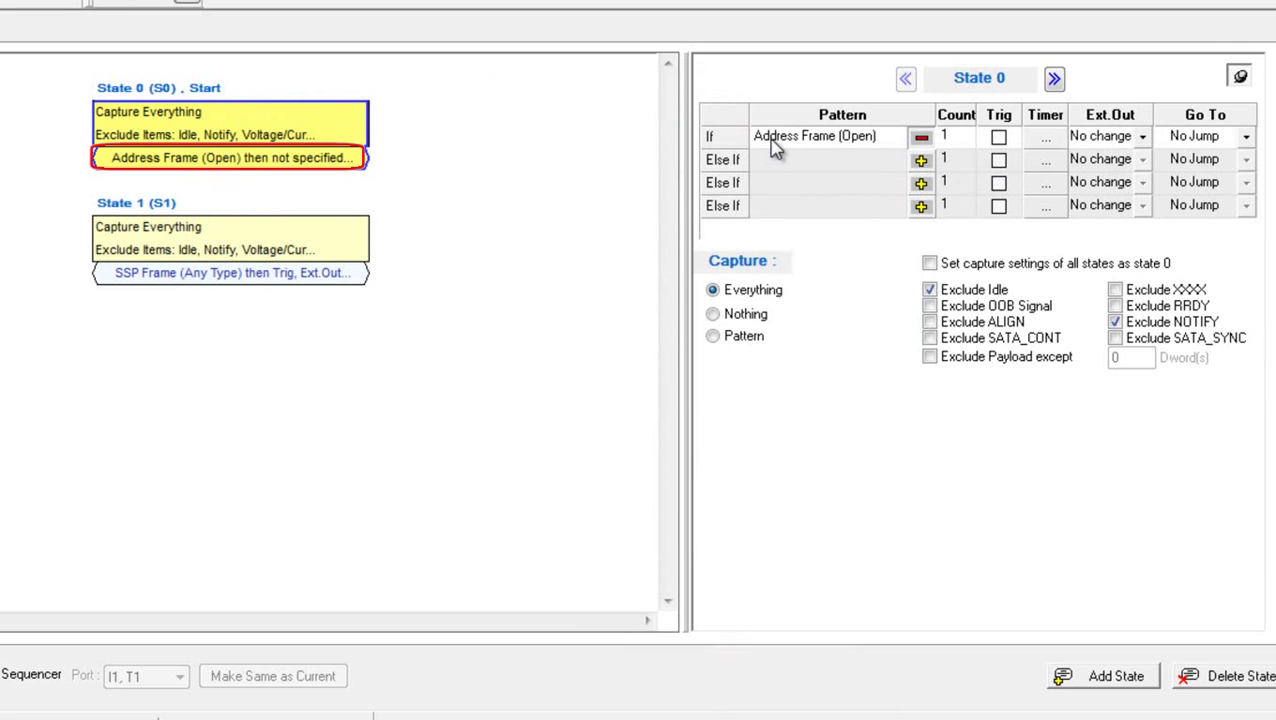
left_click(776, 146)
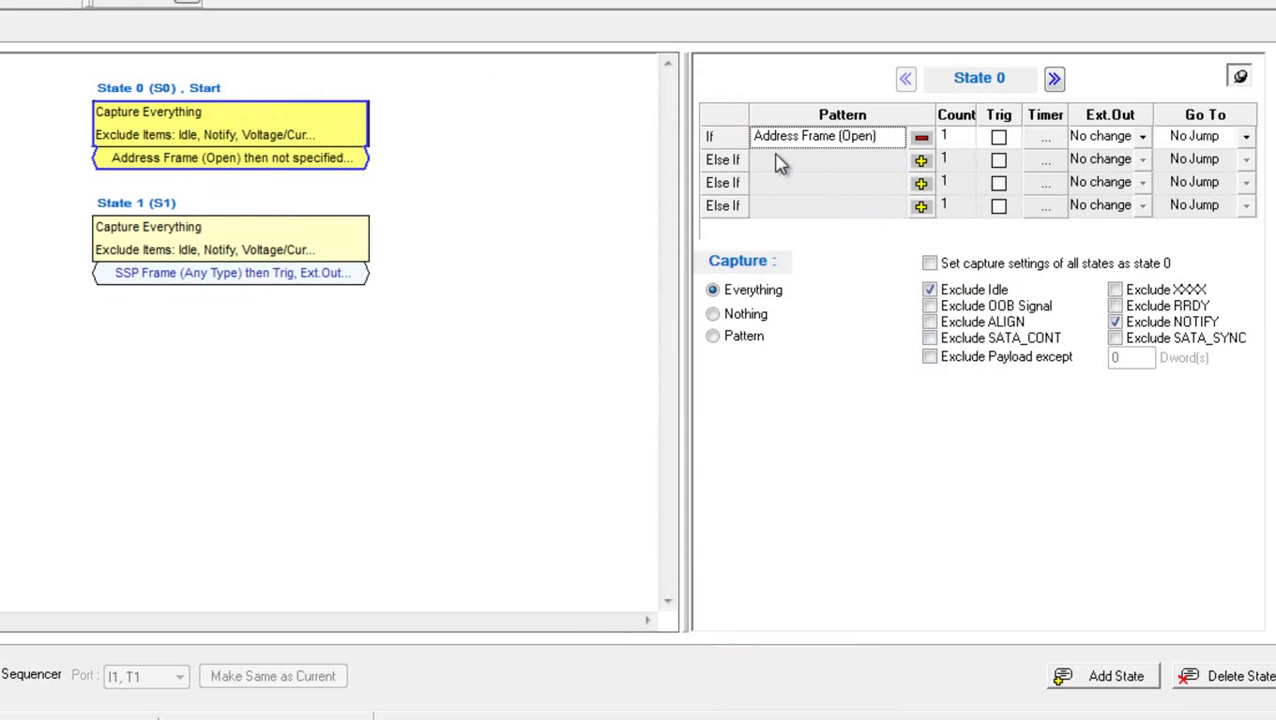
Step: Set the Address Frame (Open) condition's Go To target to State 1
left_click(1247, 137)
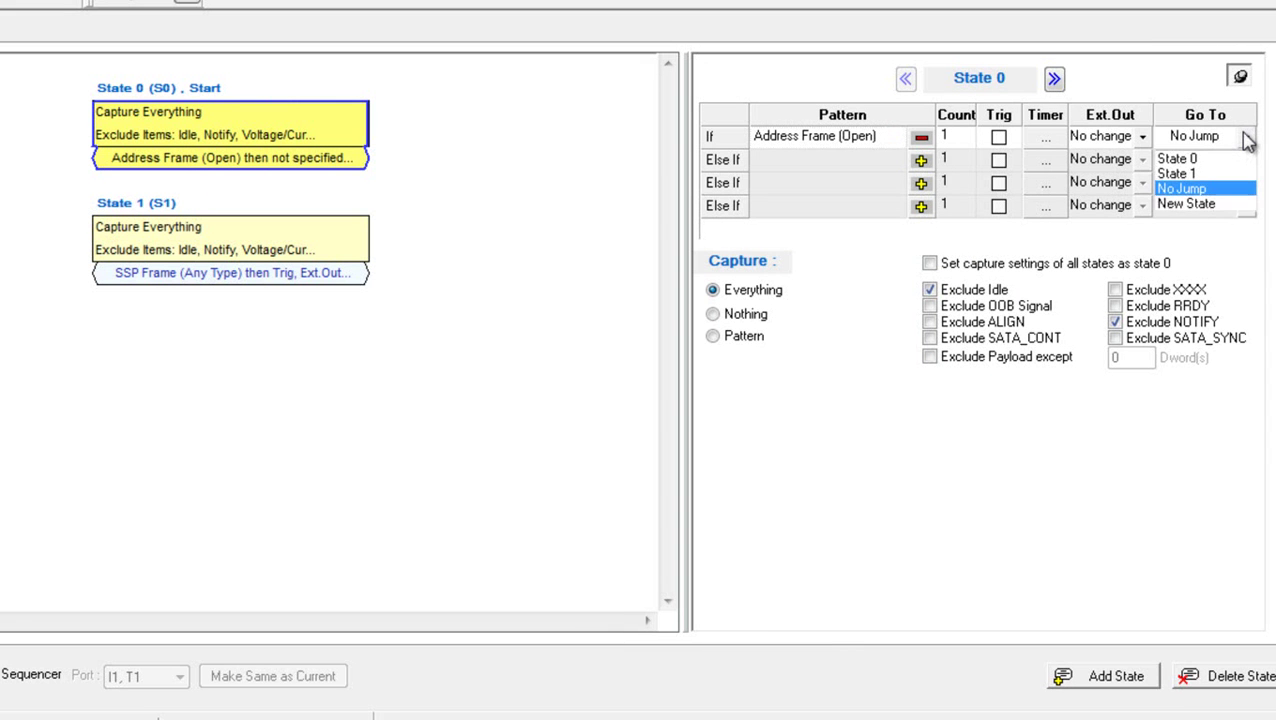
left_click(1200, 175)
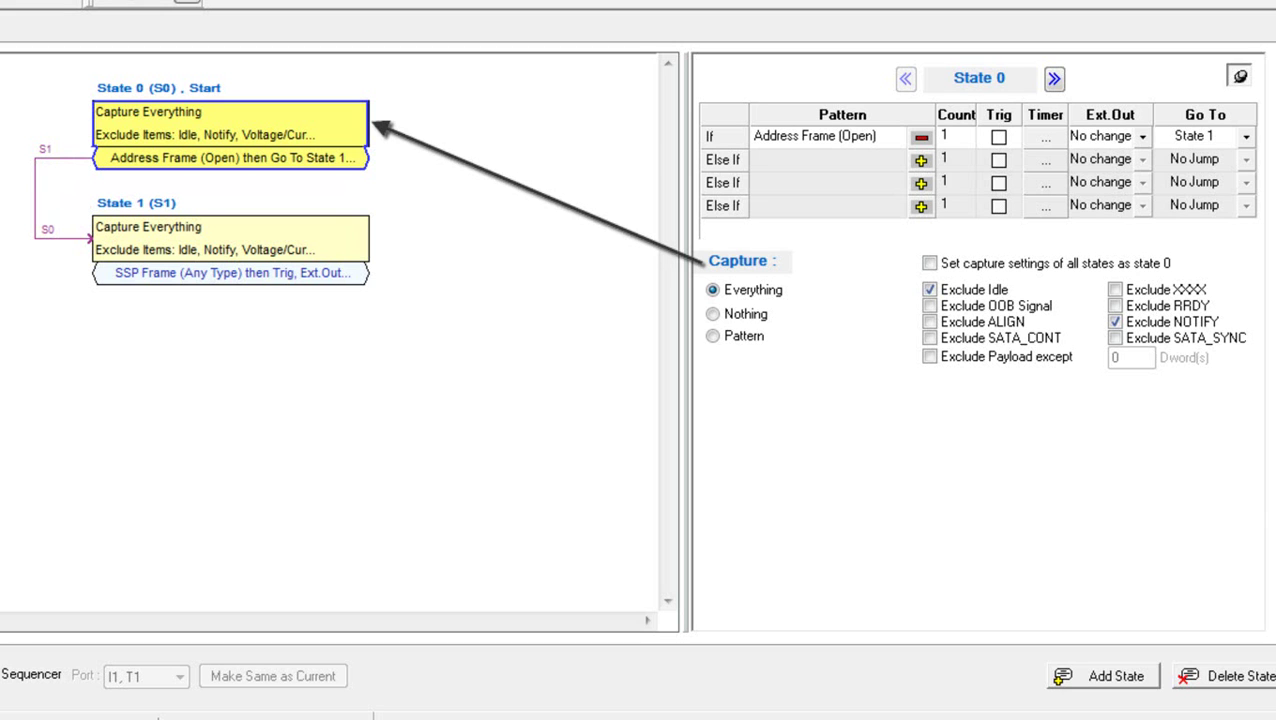
left_click(1200, 136)
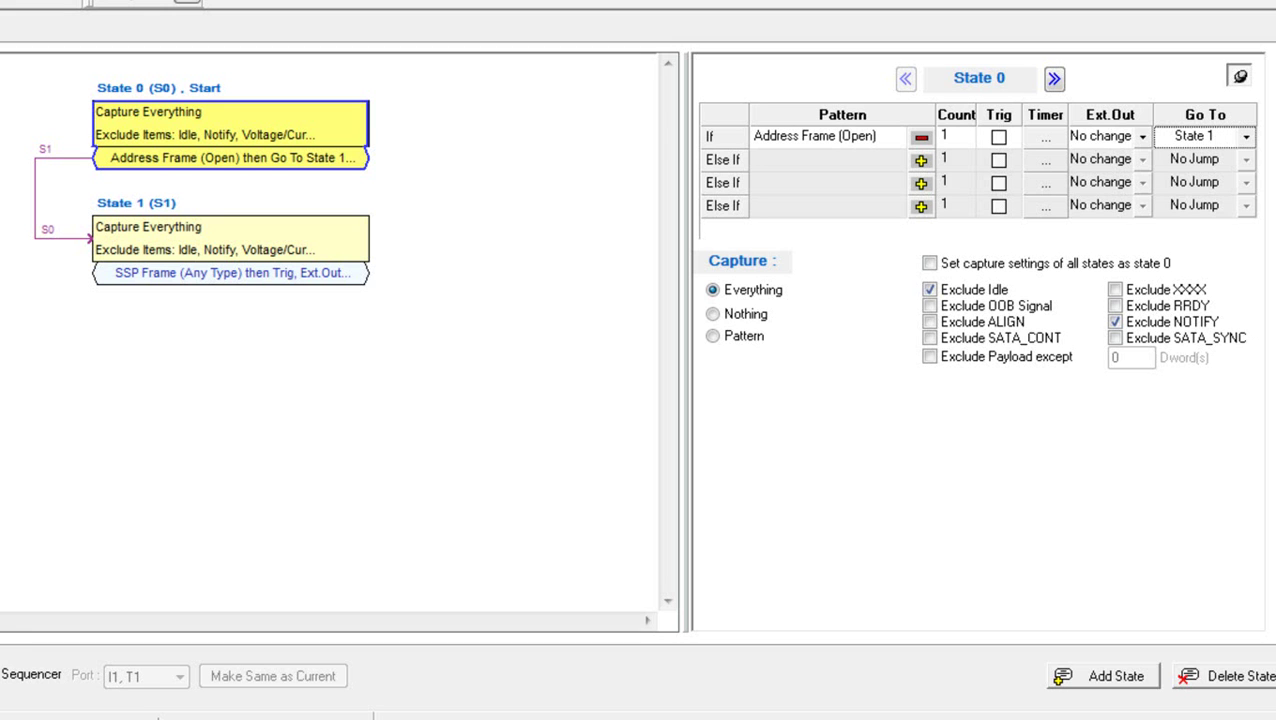
left_click(888, 410)
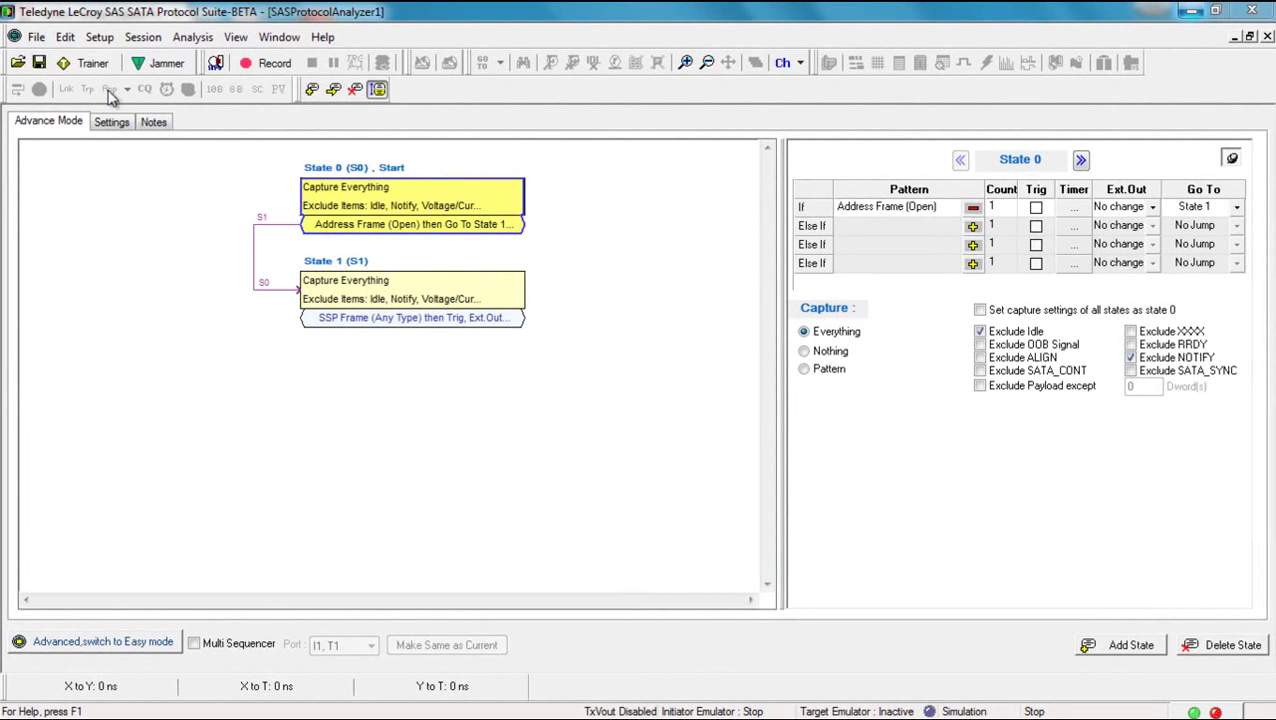
Step: Create a new SAS Protocol Analyzer project and switch its trigger to Advanced mode
left_click(37, 37)
mouse_move(60, 60)
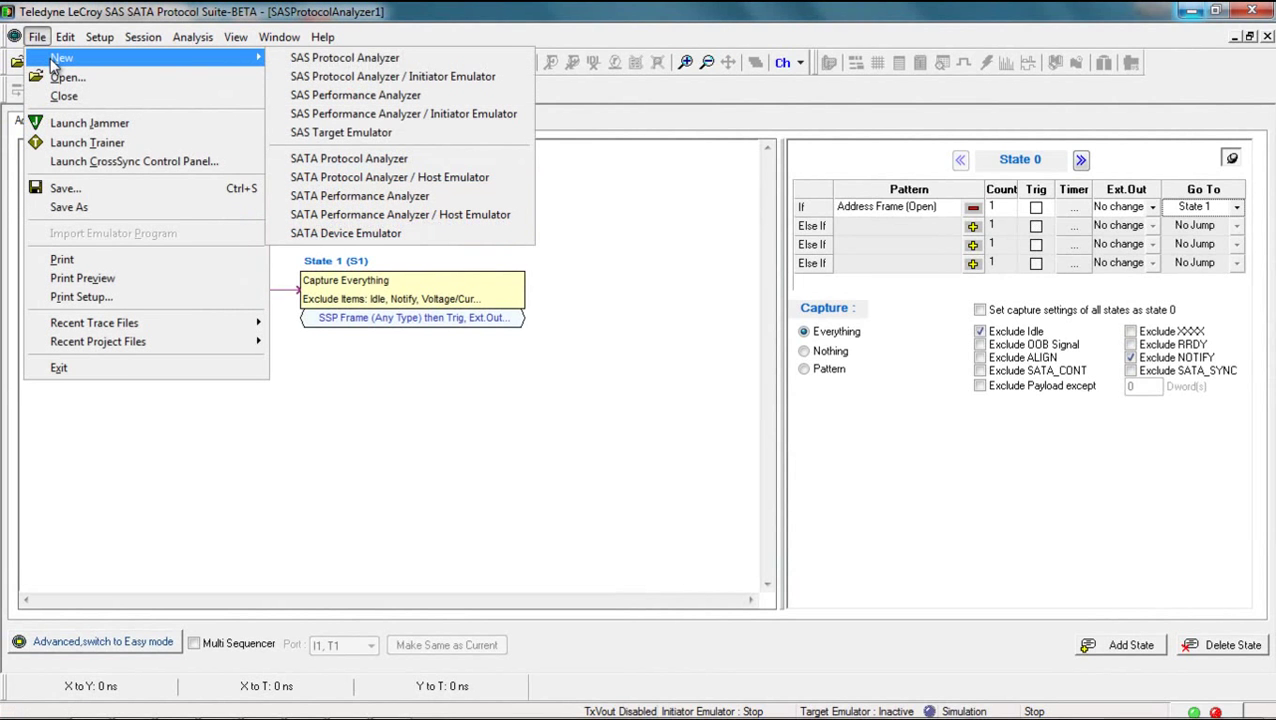
left_click(347, 59)
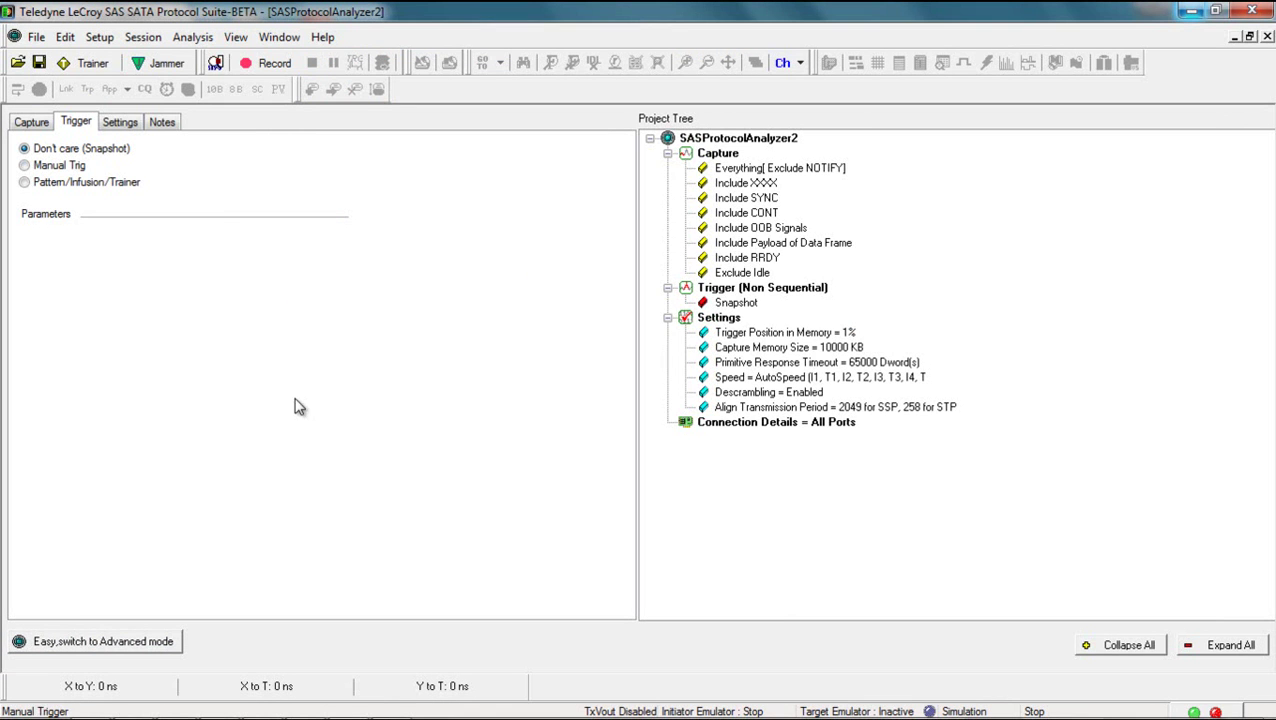
left_click(70, 643)
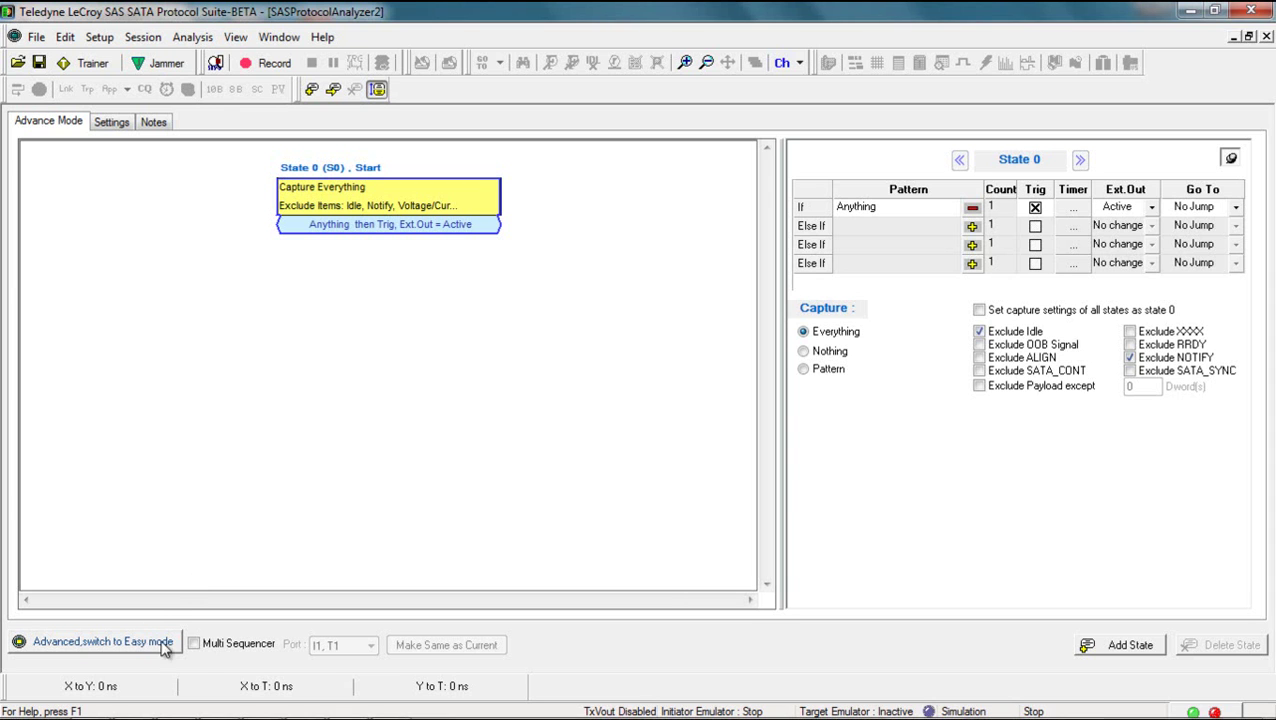
Step: Enable Multi Sequencer and keep port pair I1, T1 selected for editing
left_click(194, 644)
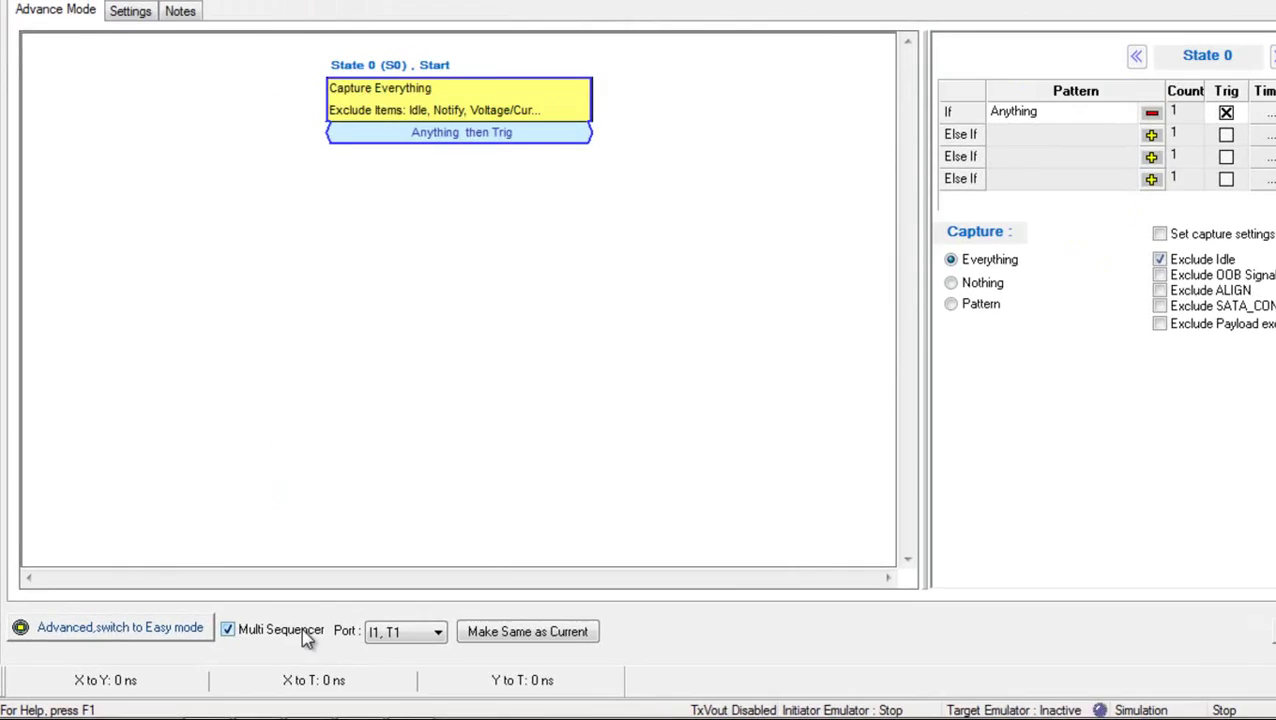
left_click(370, 645)
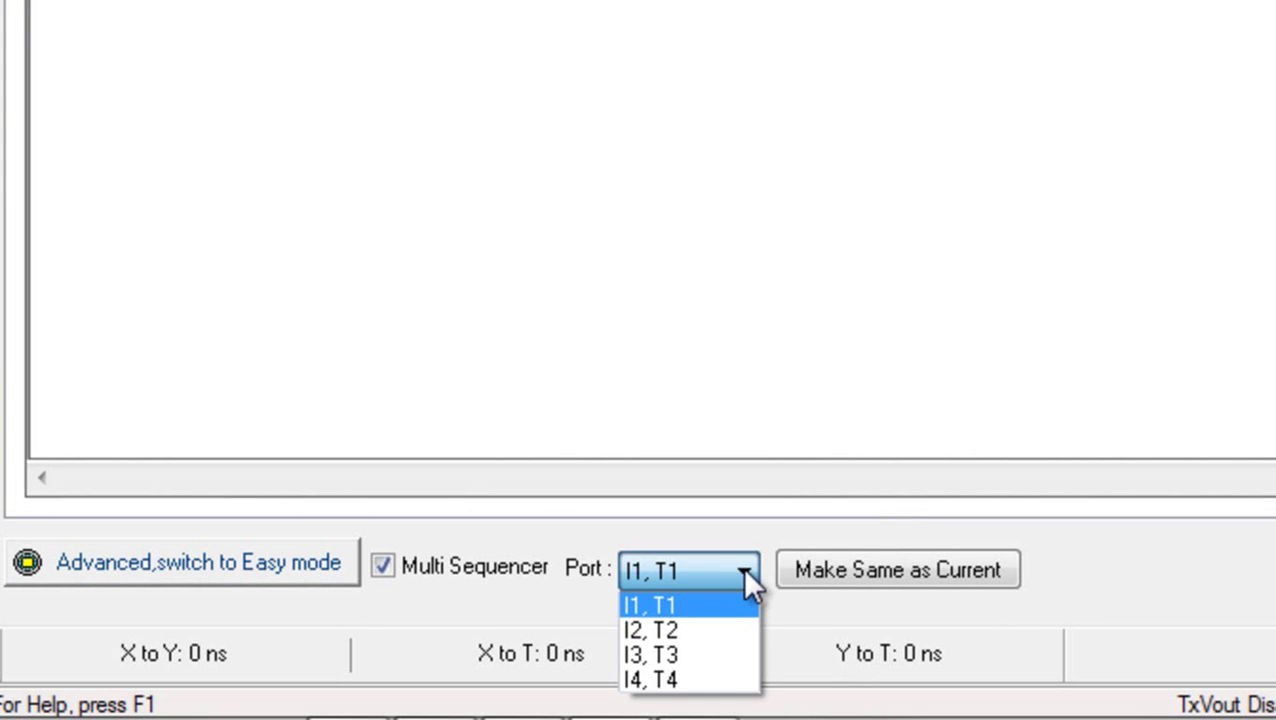
left_click(745, 572)
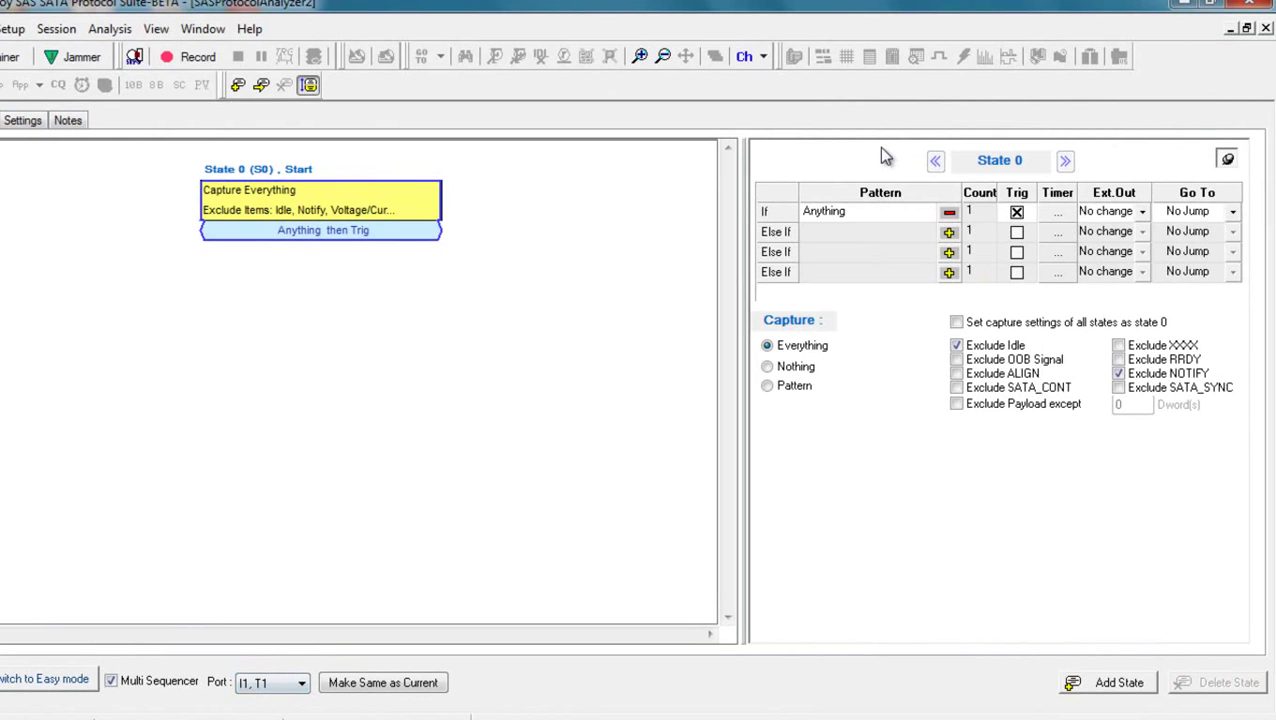
Step: Replace State 0's Anything pattern with Address Frame (Open), jumping to a new State 1
left_click(950, 214)
left_click(897, 237)
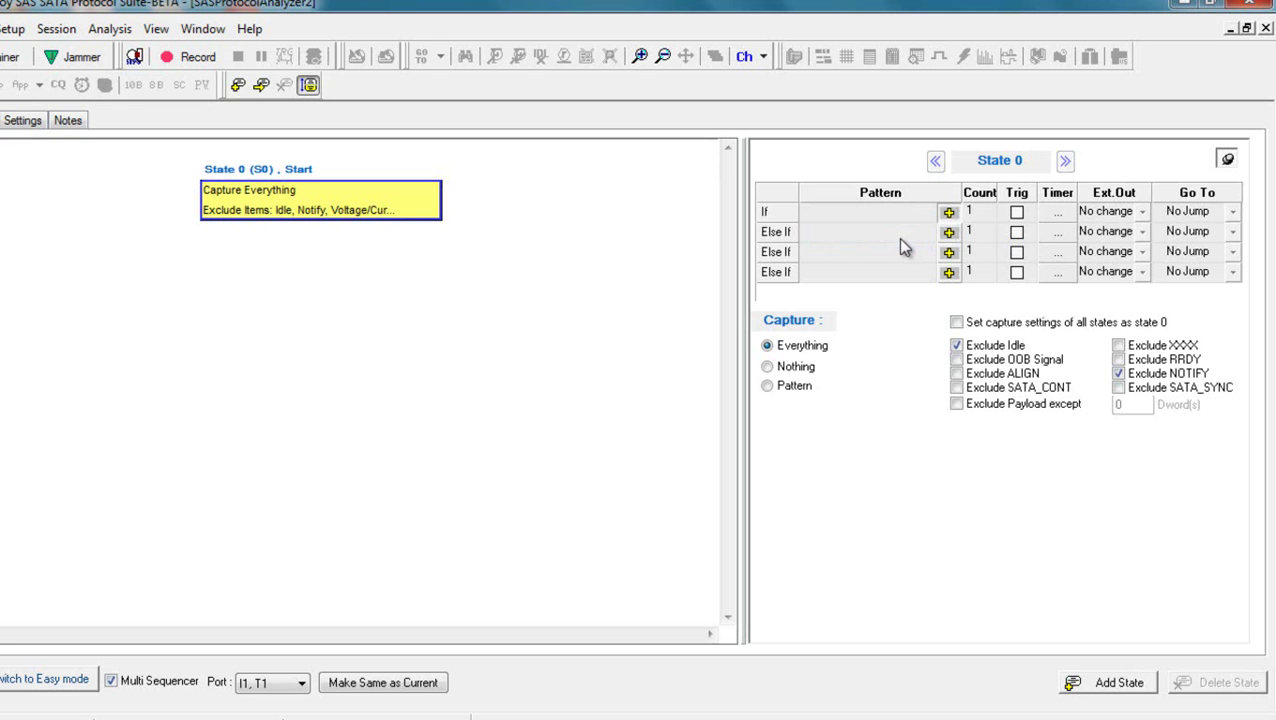
left_click(948, 213)
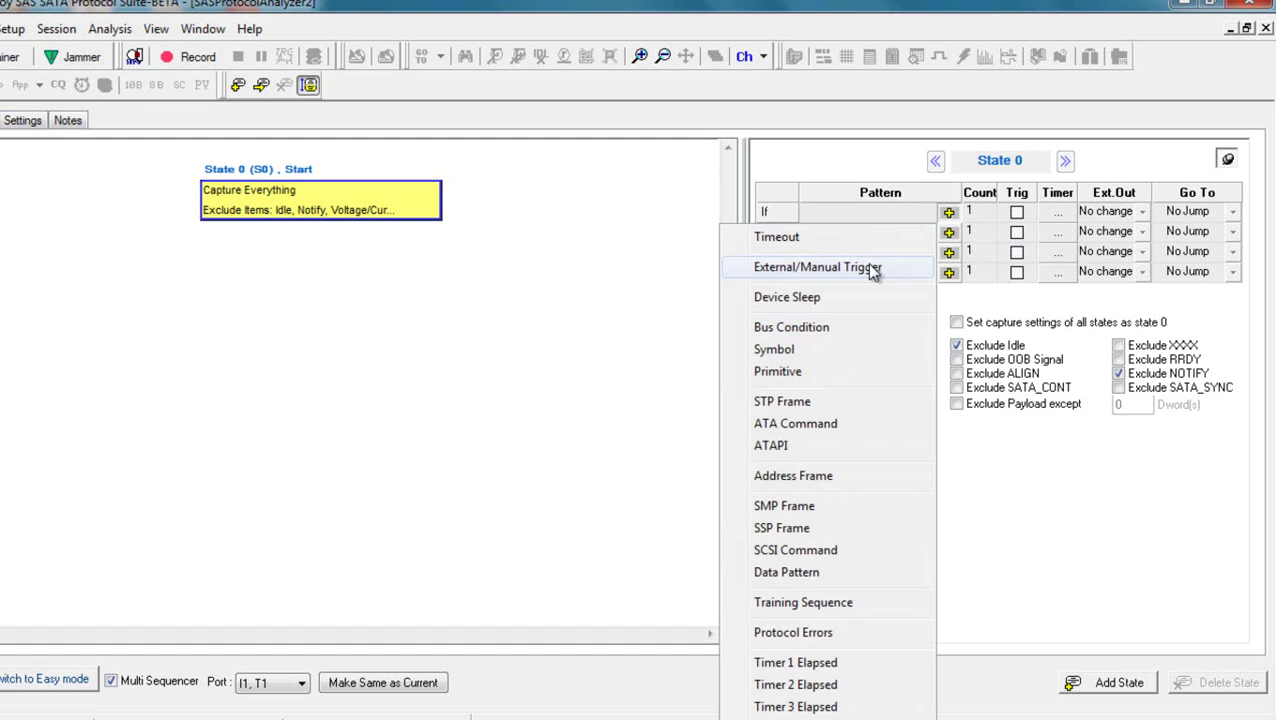
left_click(813, 478)
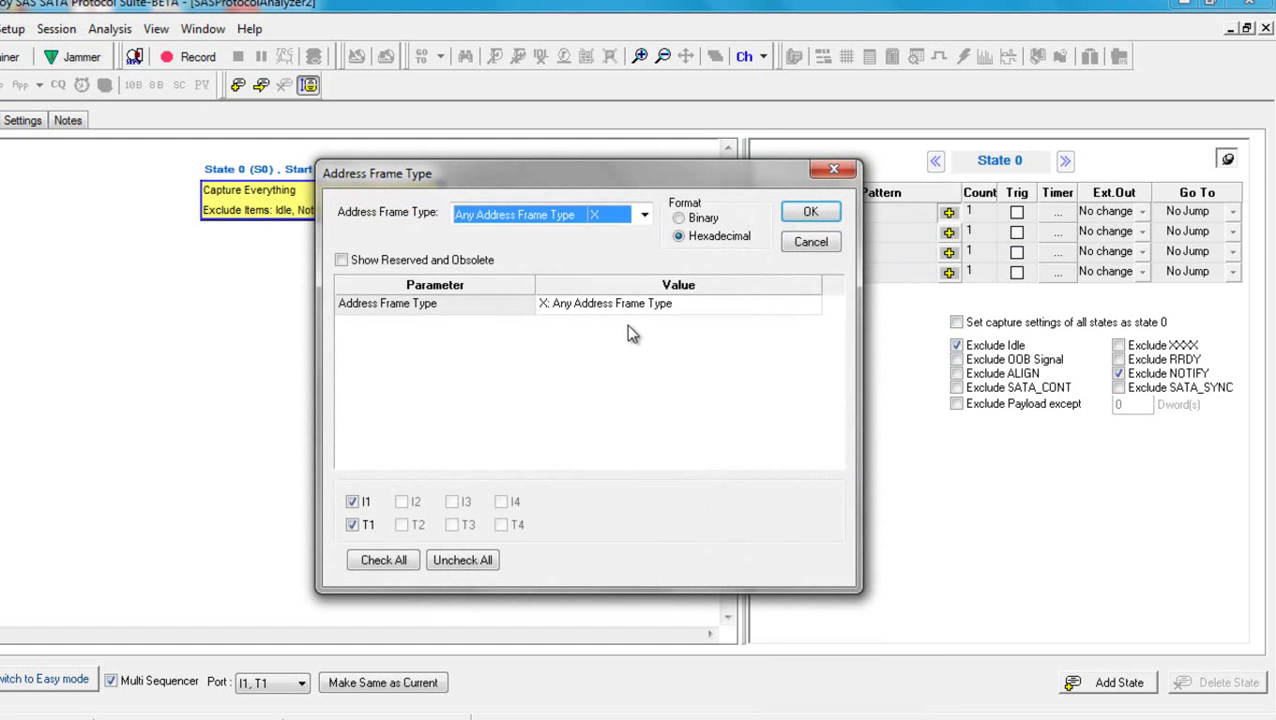
left_click(592, 214)
left_click(491, 266)
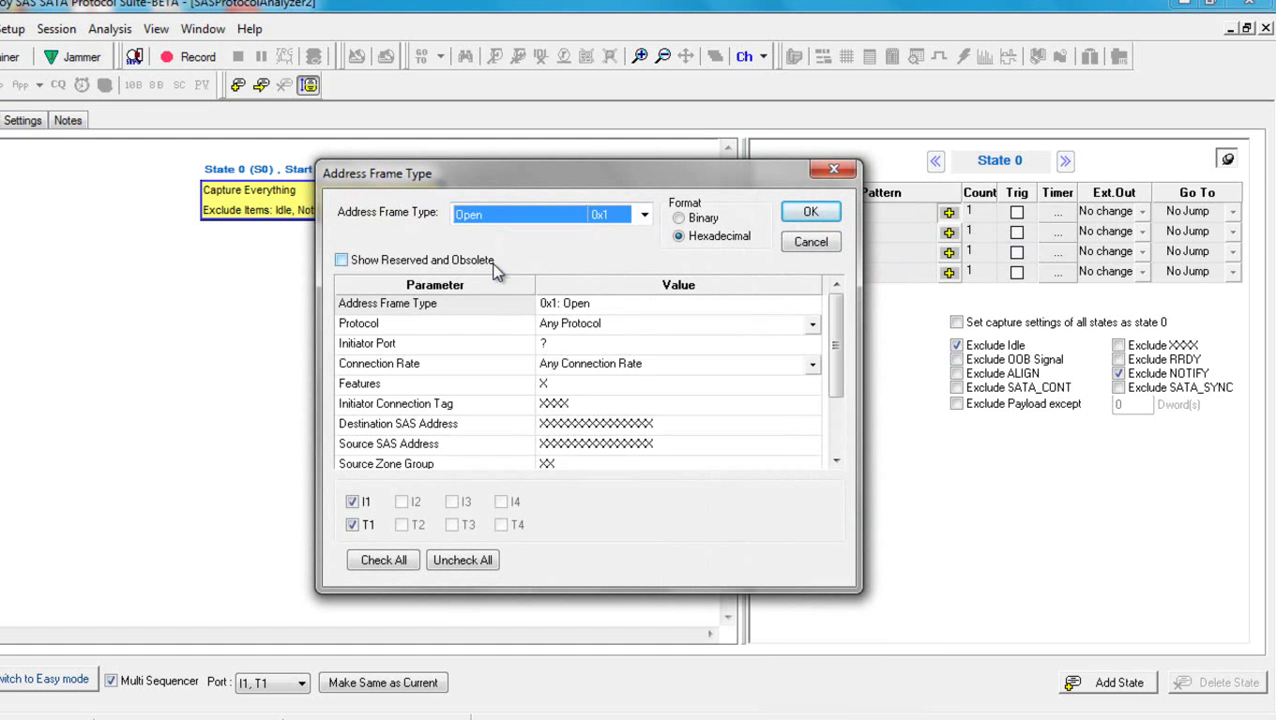
left_click(811, 215)
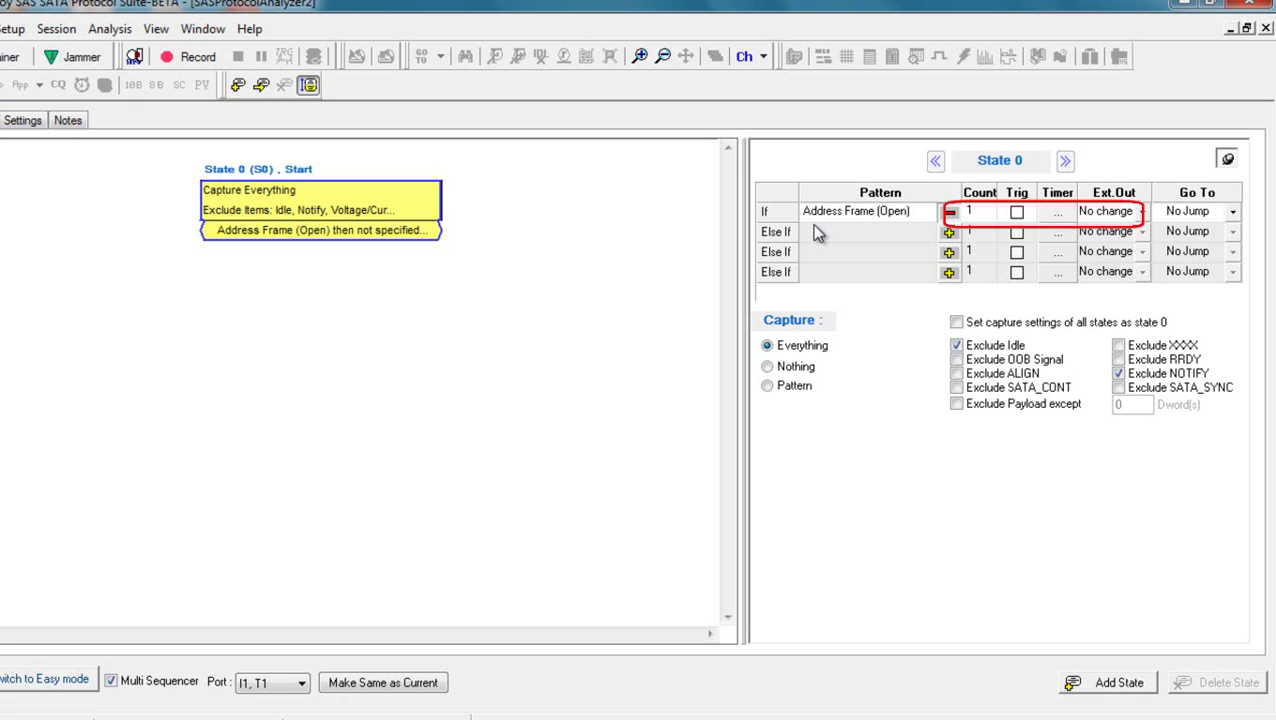
left_click(1233, 214)
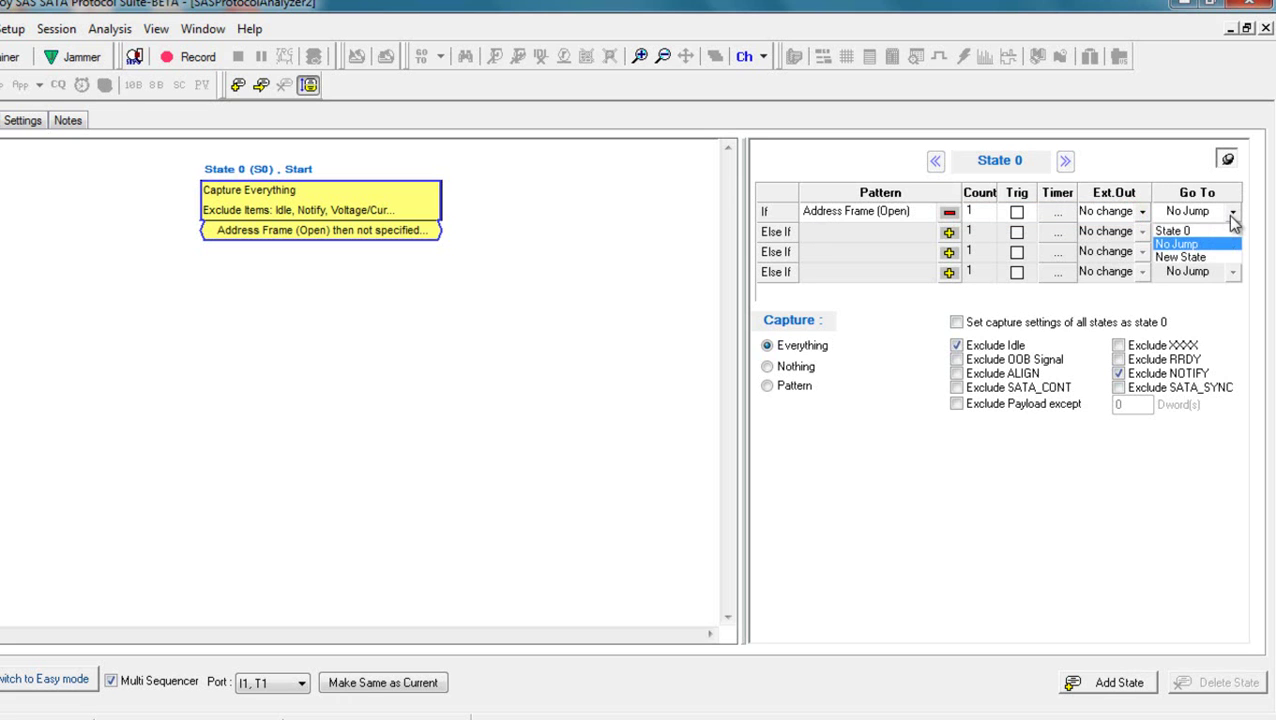
left_click(1185, 257)
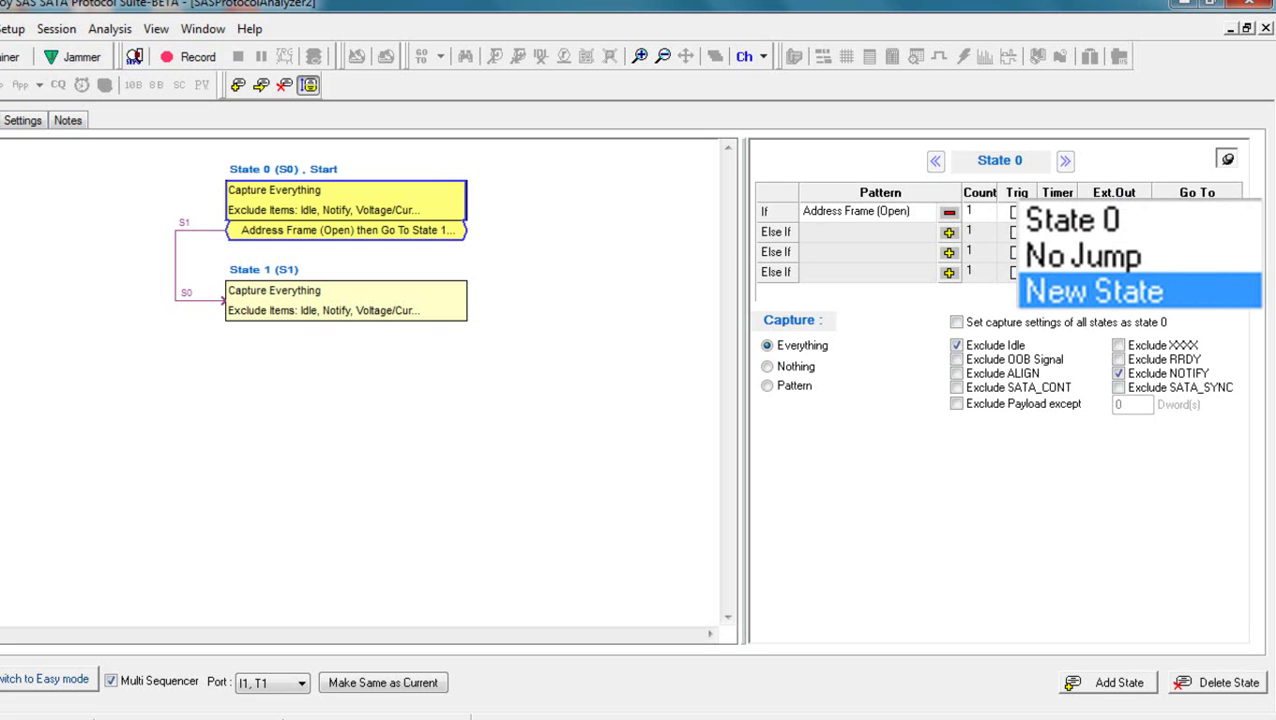
Step: Show State 1's condition table, stepping back to State 0 and forward again
left_click(380, 316)
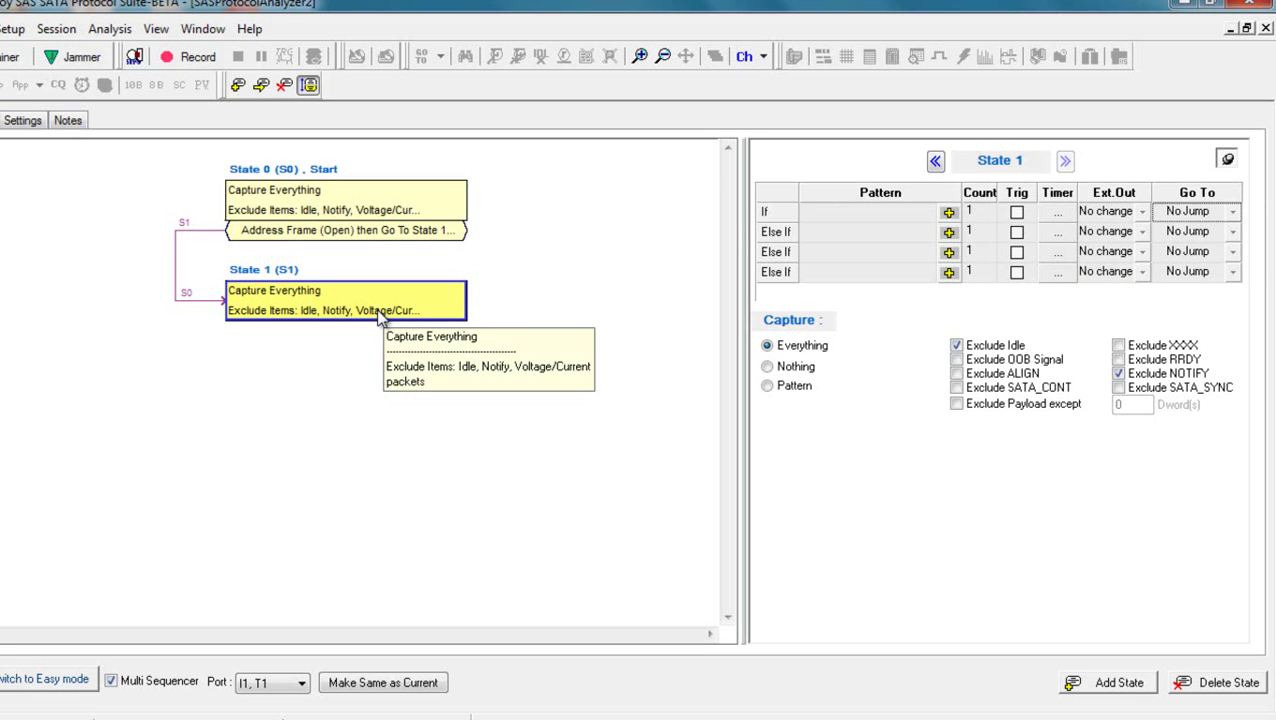
left_click(935, 163)
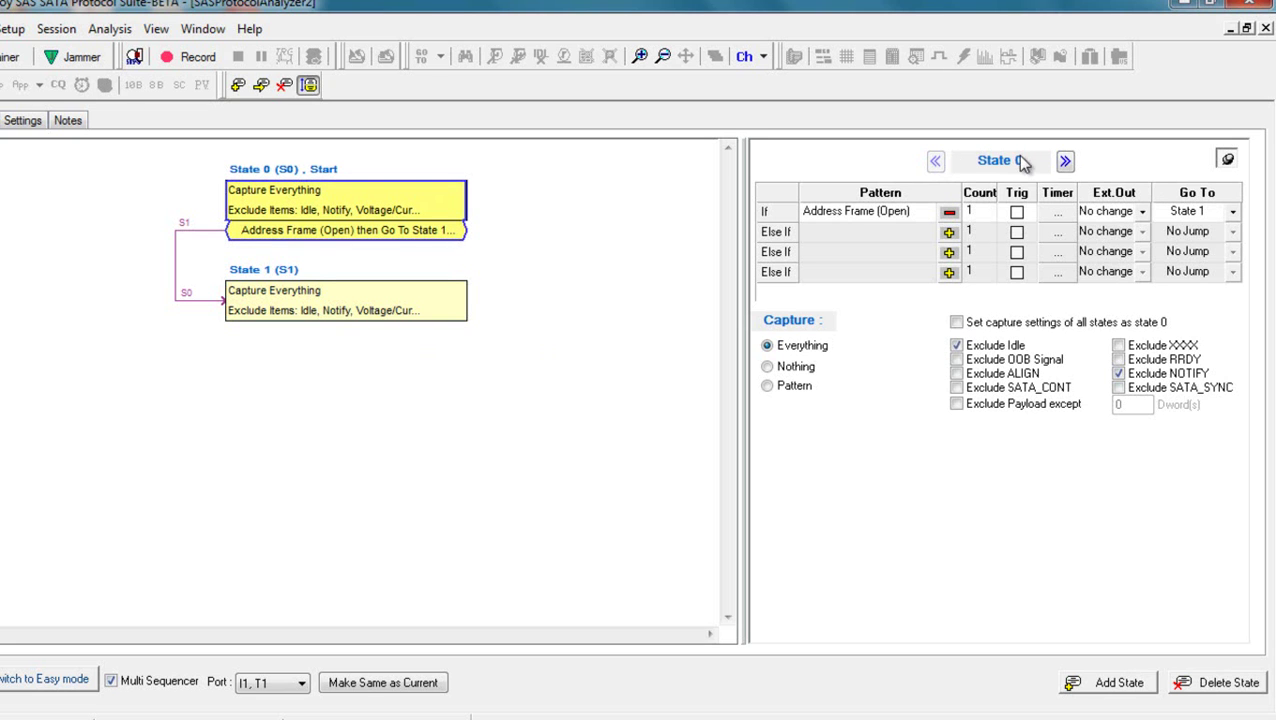
left_click(1066, 162)
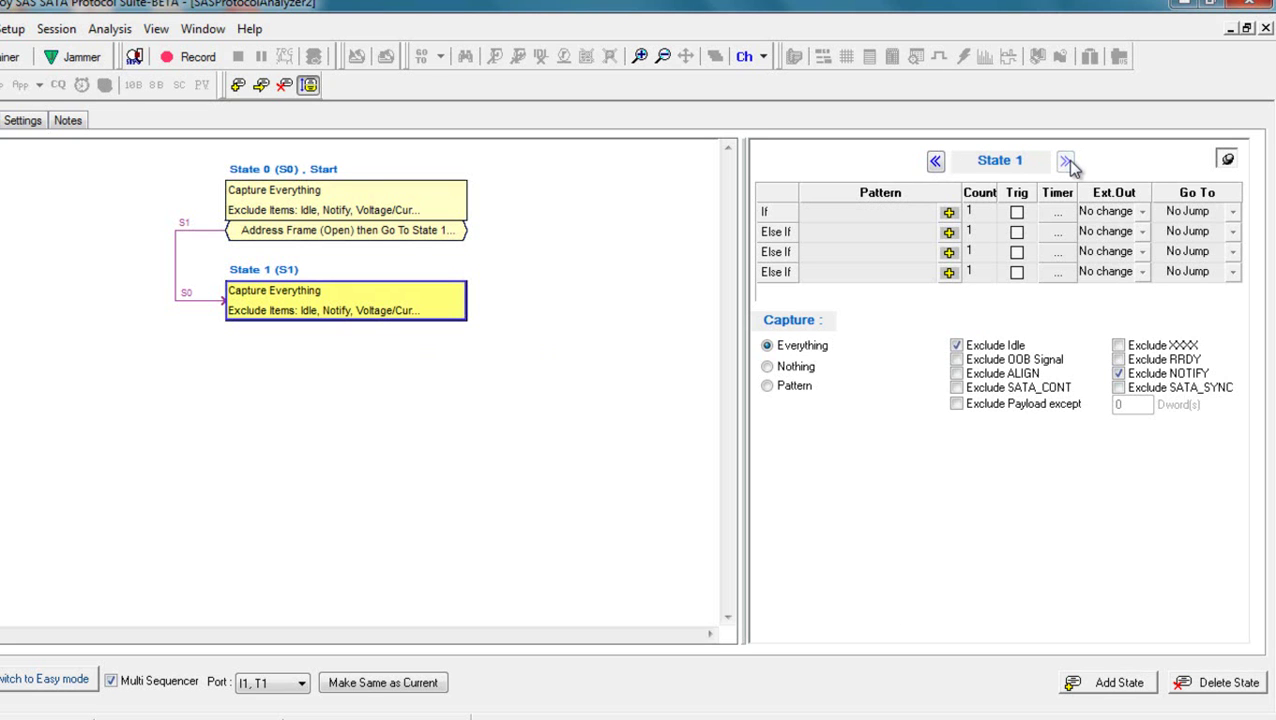
left_click(1066, 163)
Step: Add a Primitive condition of AIP WAITING ON PARTIAL to State 1's If row
left_click(948, 214)
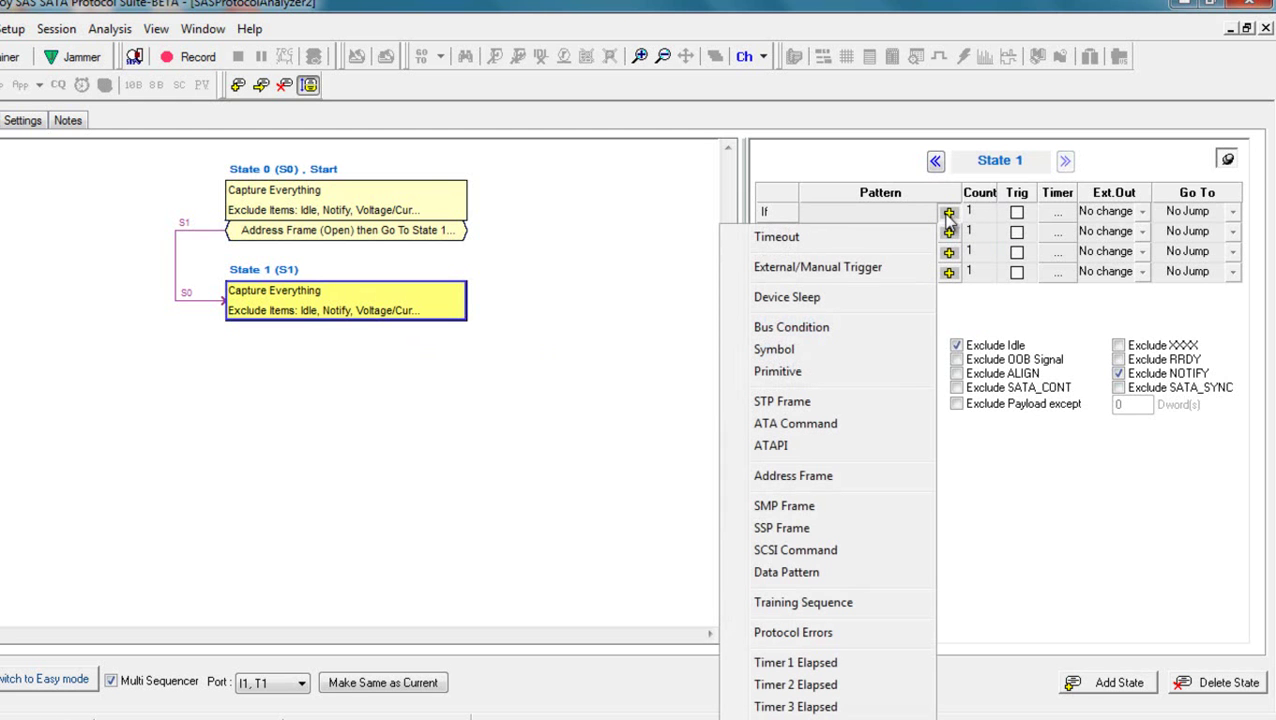
left_click(791, 370)
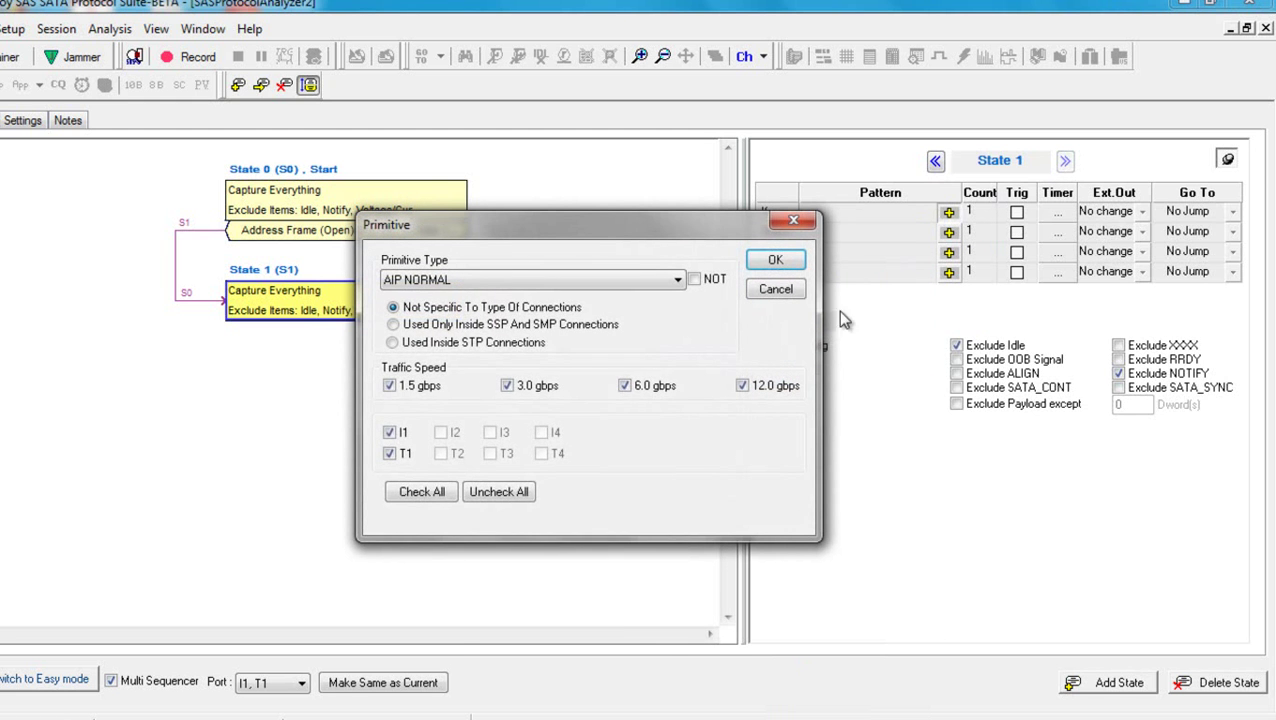
left_click(670, 288)
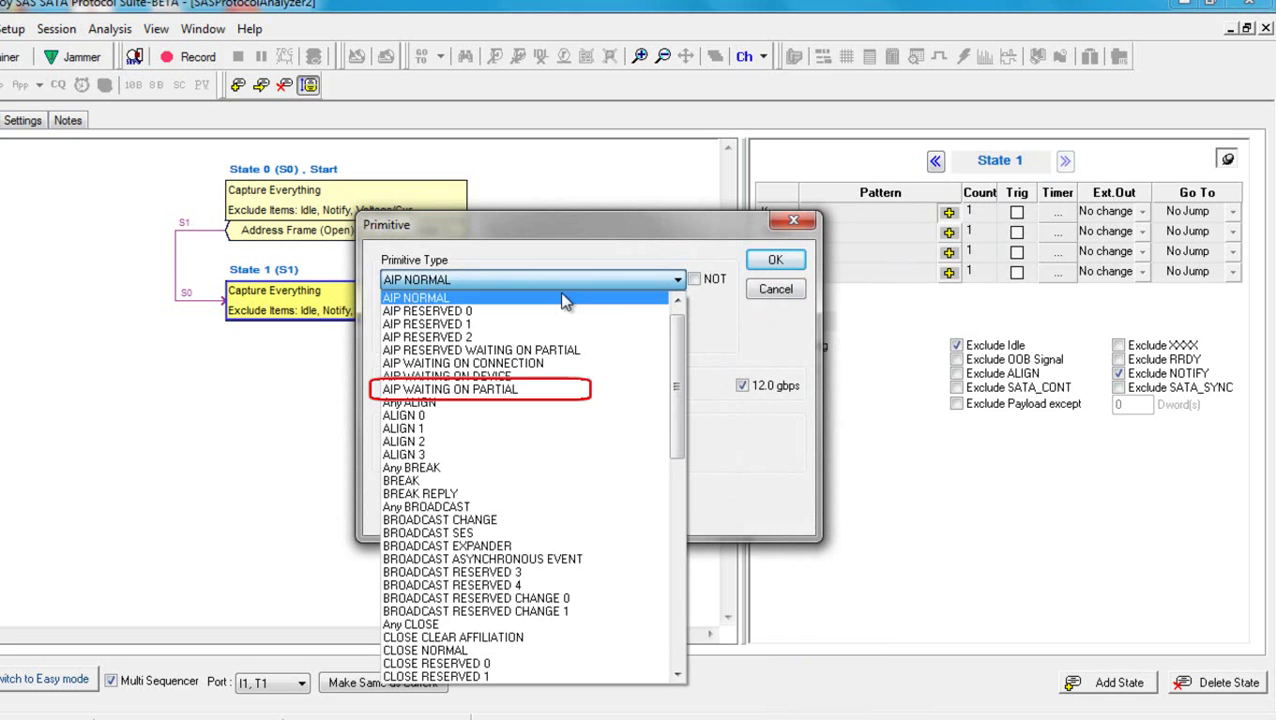
left_click(527, 390)
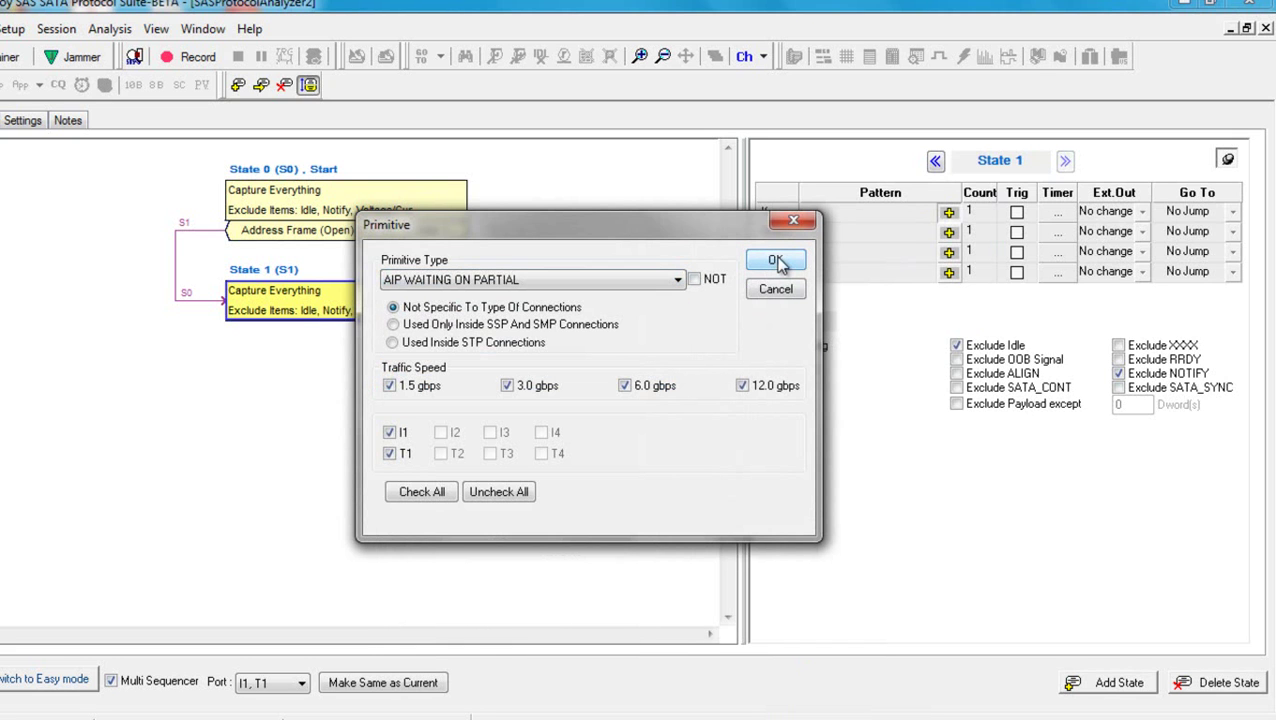
left_click(776, 261)
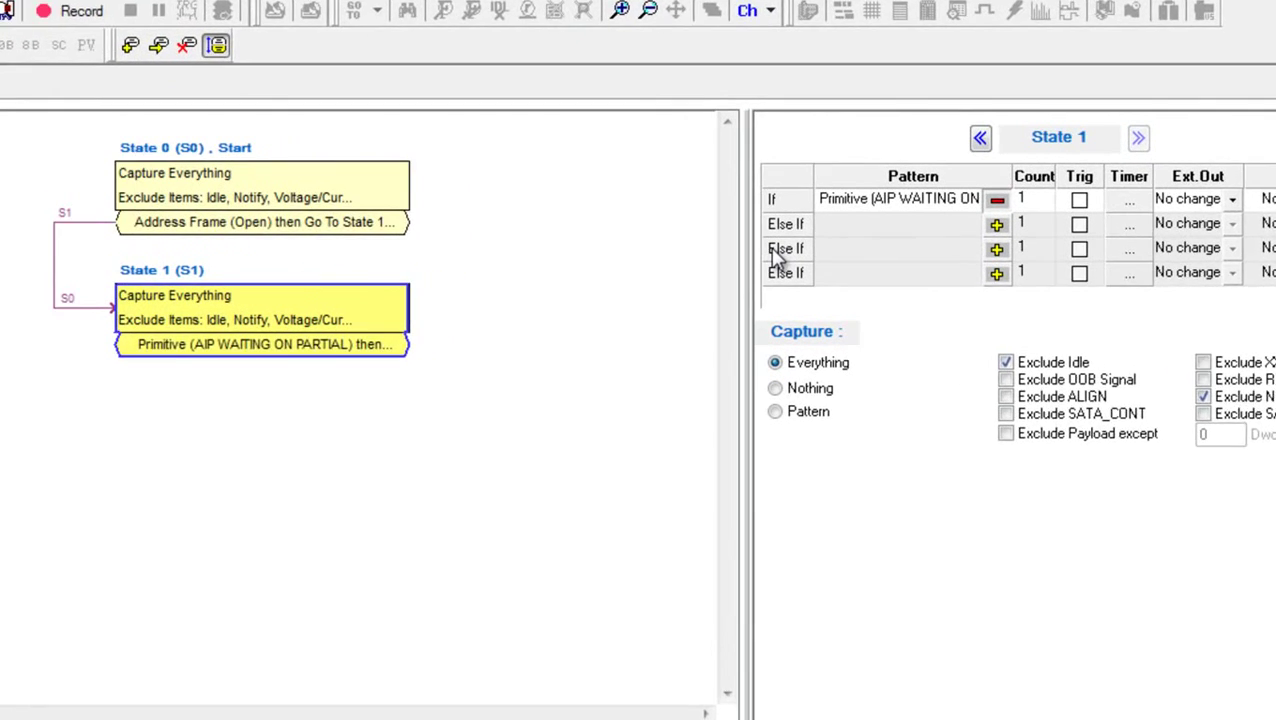
Step: Set Timer 1 on State 1's AIP WAITING ON PARTIAL condition to 15 microseconds
left_click(1197, 188)
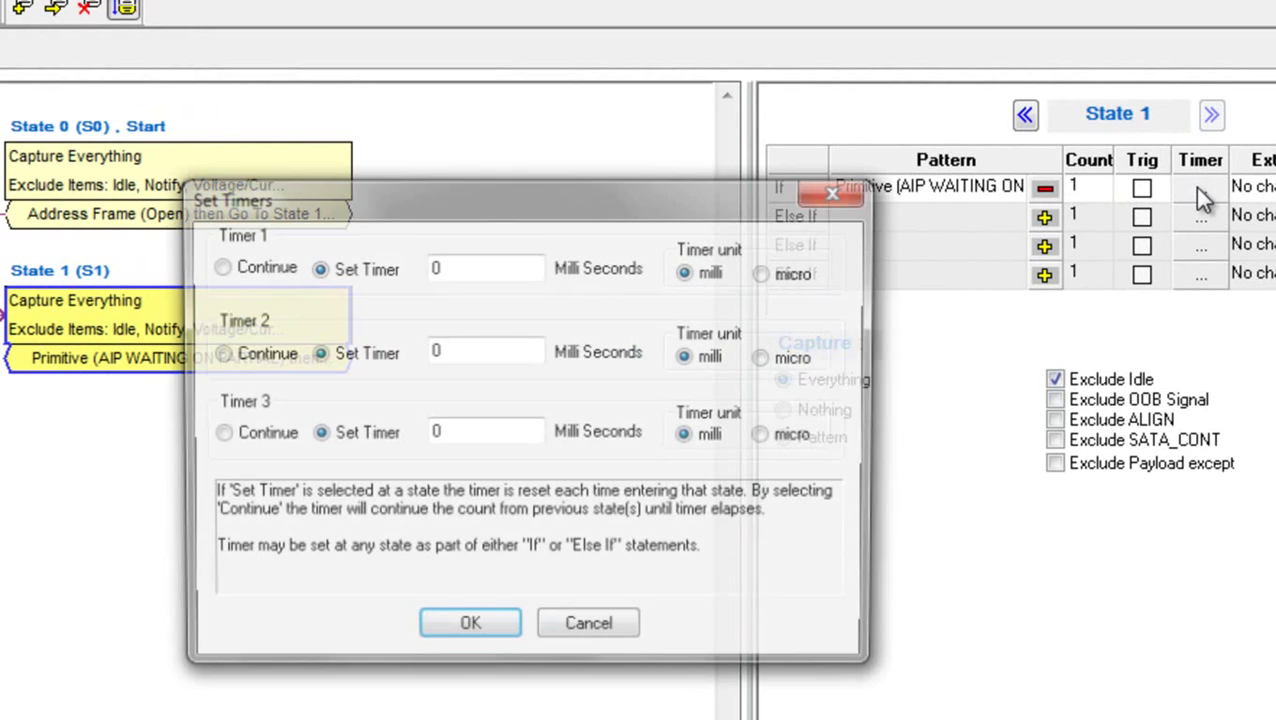
left_click_drag(471, 279, 377, 282)
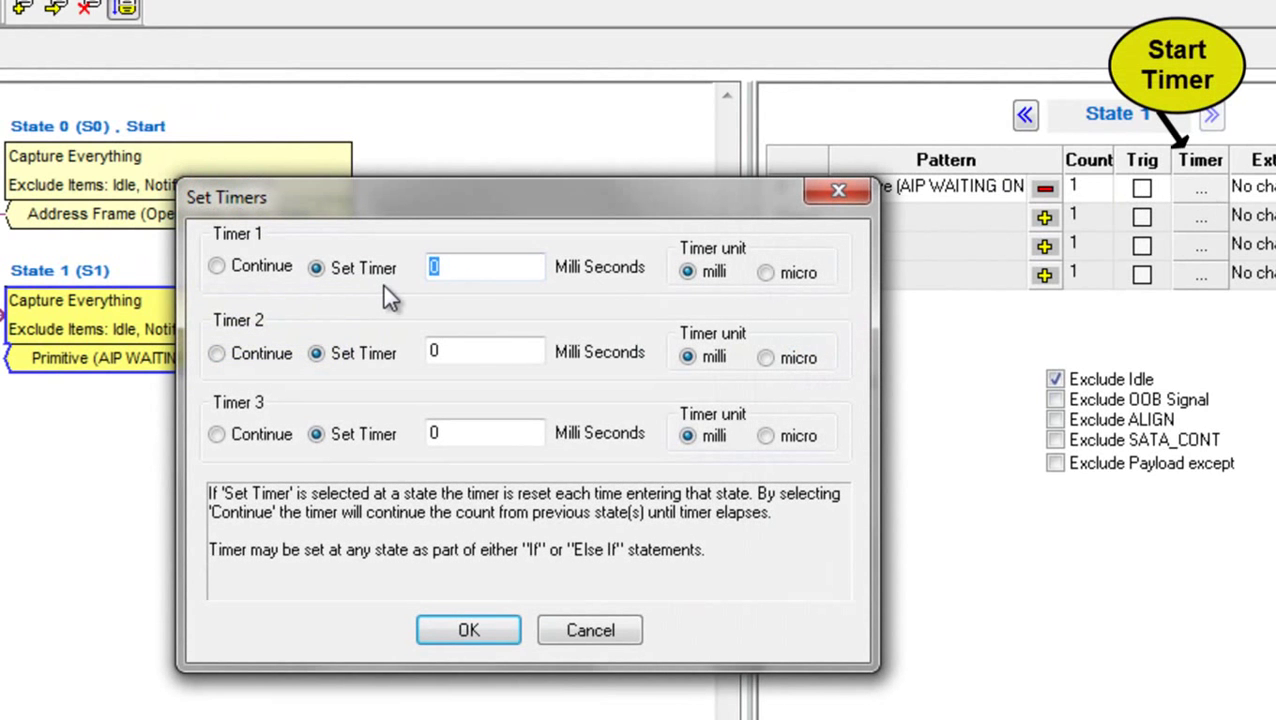
type("15")
left_click(765, 272)
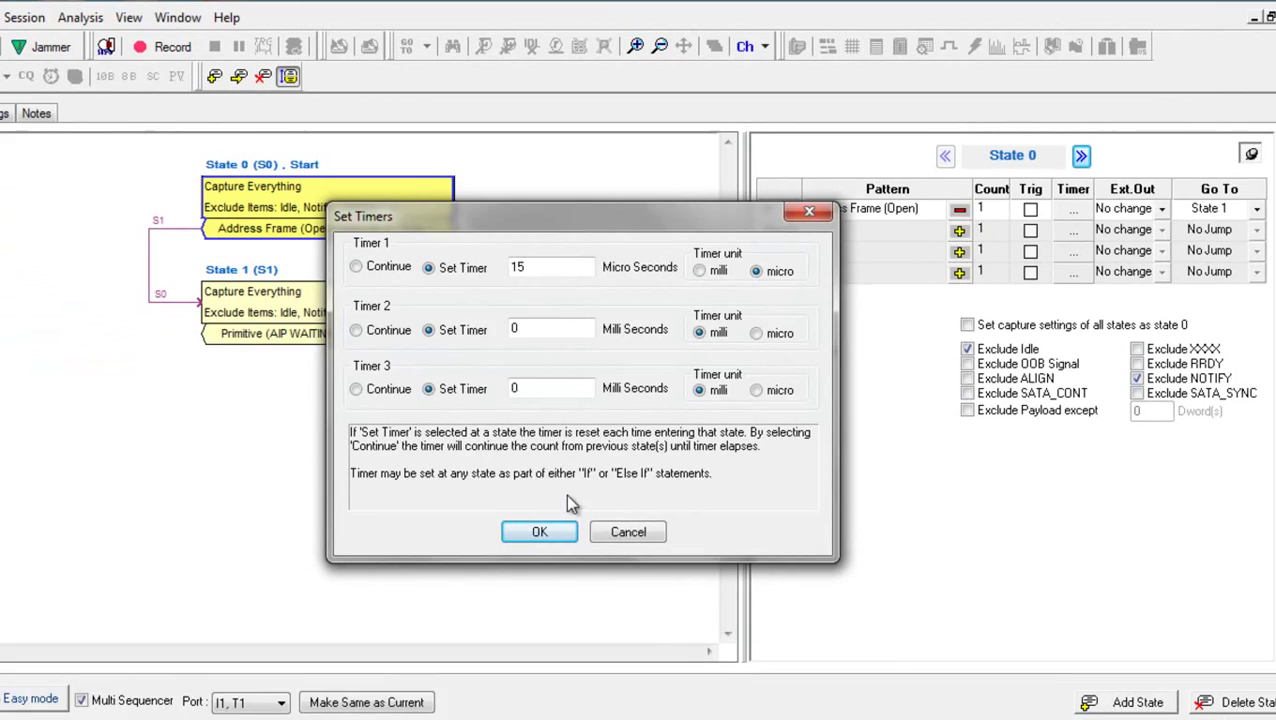
left_click(539, 531)
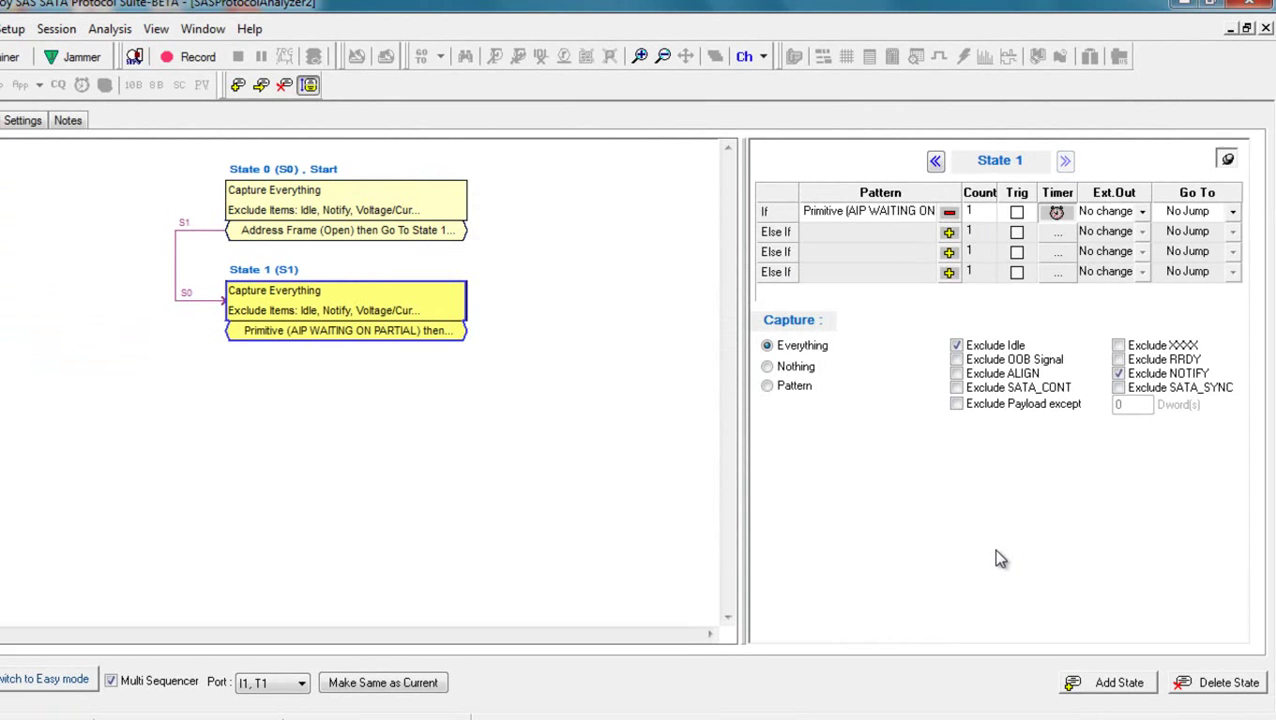
Step: Make State 1 jump to a new State 2, then select State 2 for editing
left_click(1232, 211)
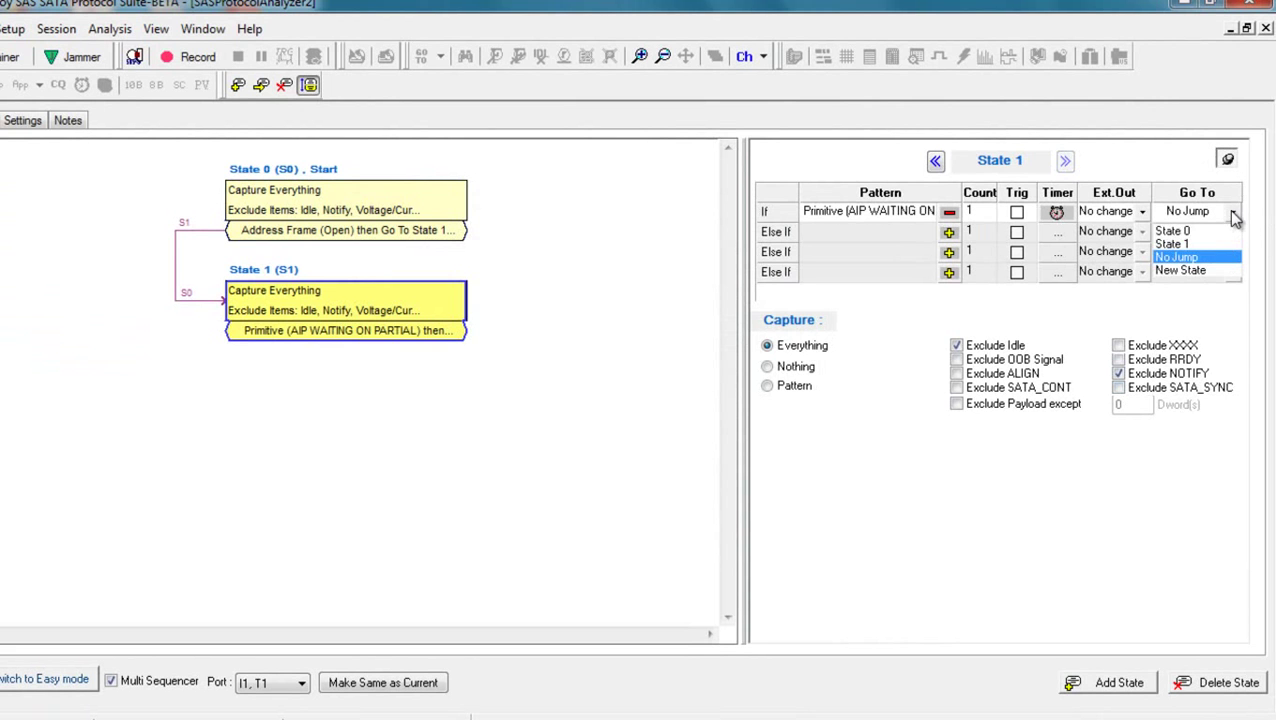
left_click(1190, 270)
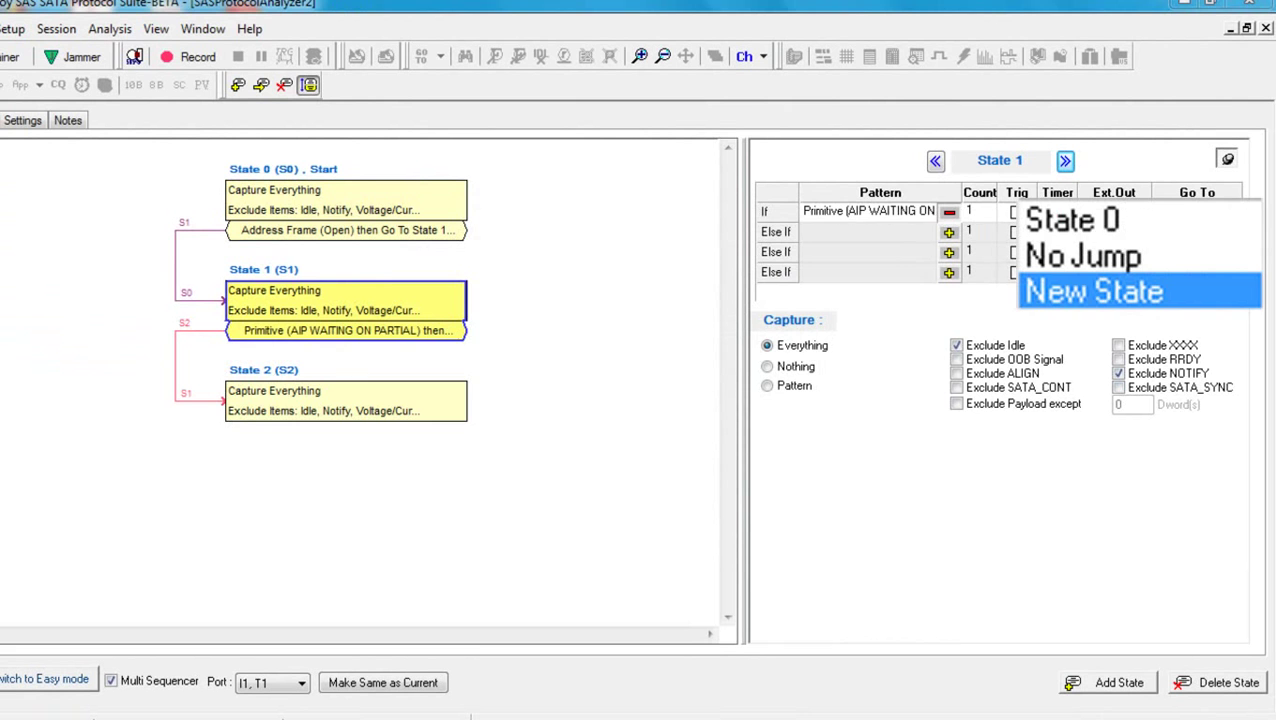
left_click(344, 393)
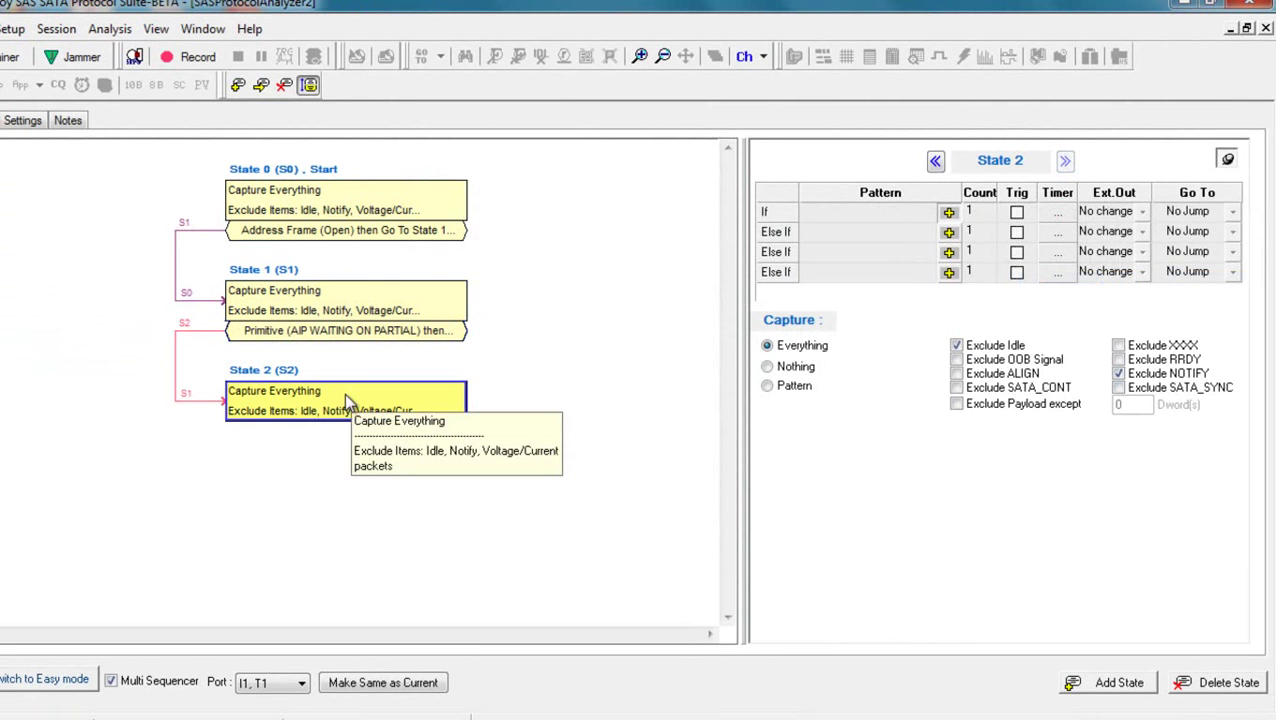
Step: Give State 2 an OPEN ACCEPT primitive condition that jumps back to State 0
left_click(950, 214)
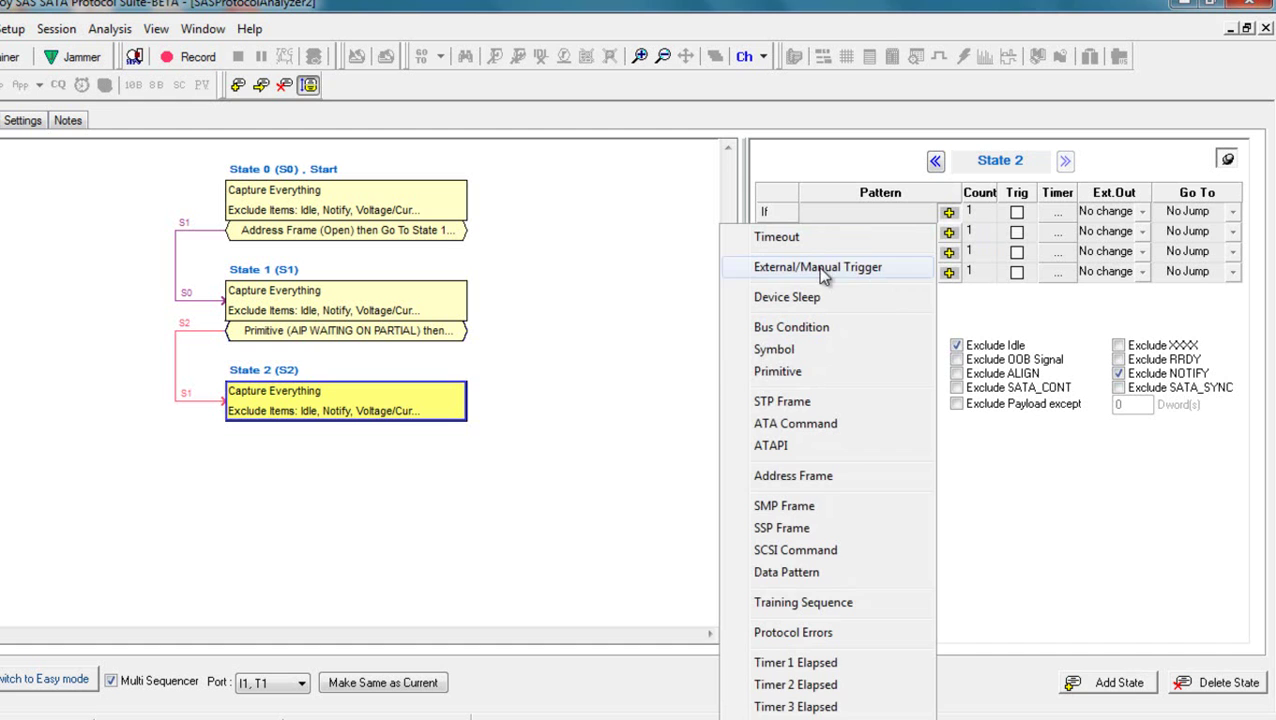
left_click(789, 379)
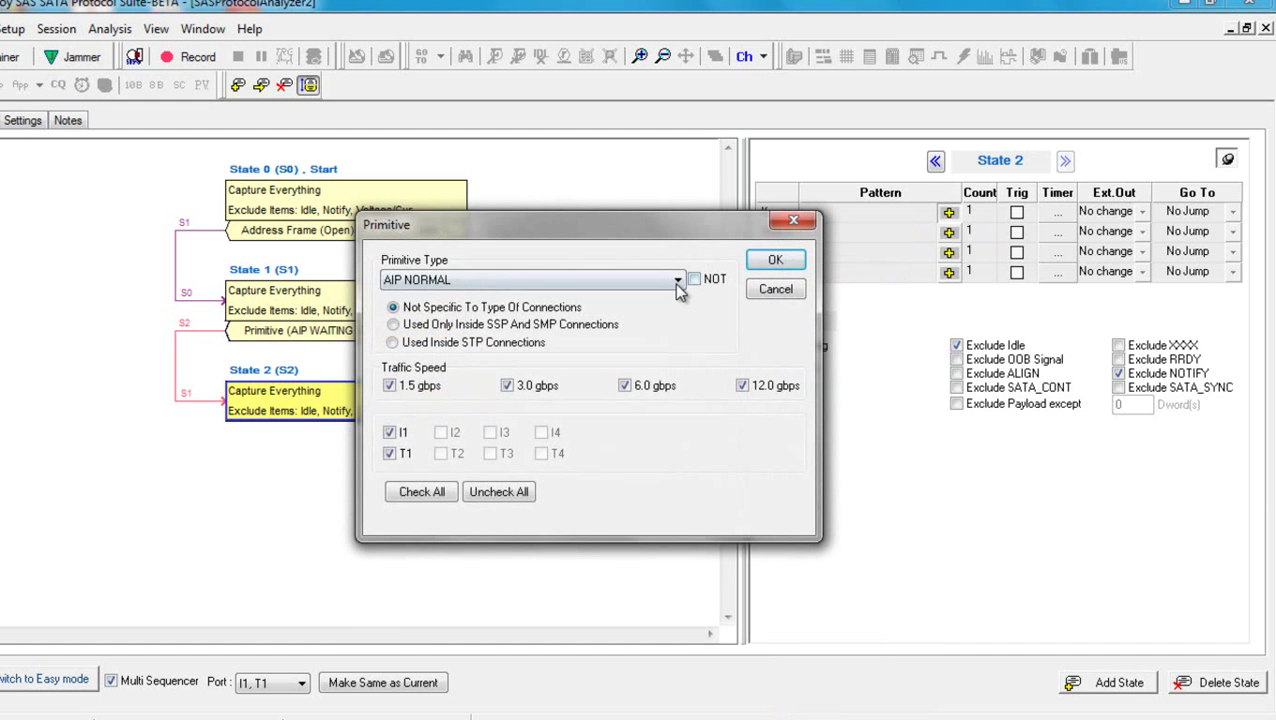
left_click(677, 286)
left_click_drag(679, 349, 679, 457)
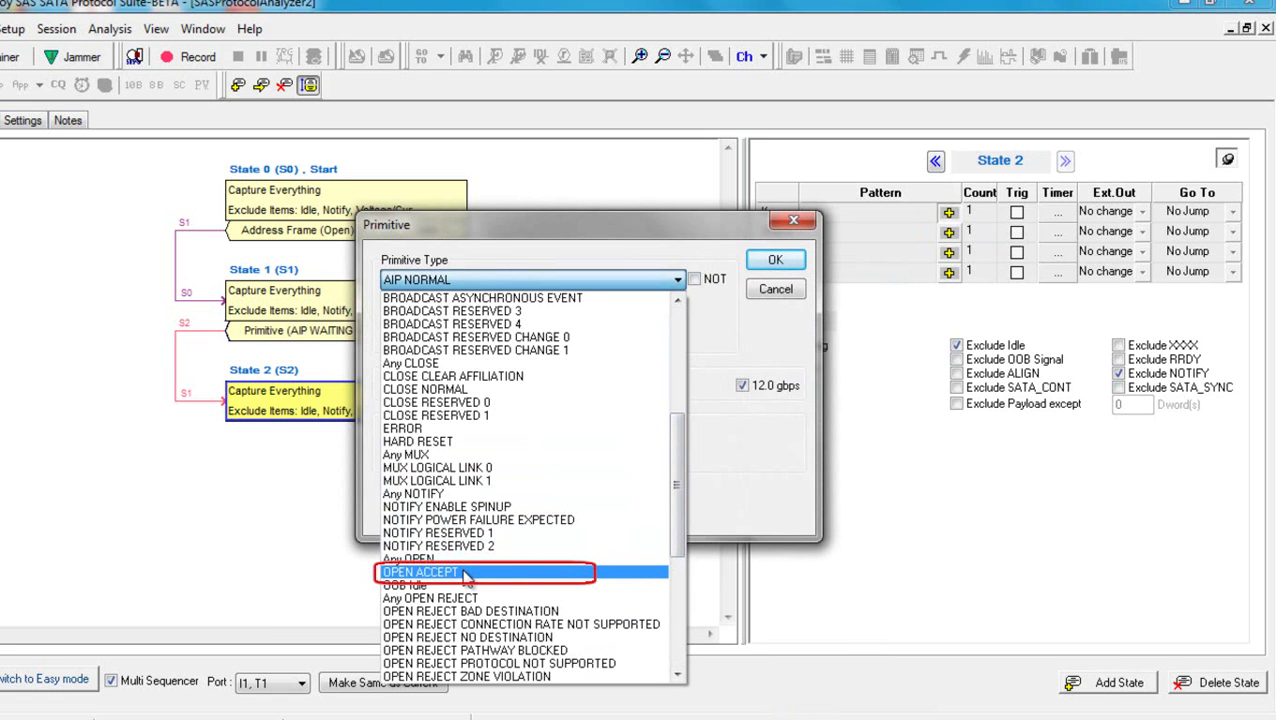
left_click(464, 573)
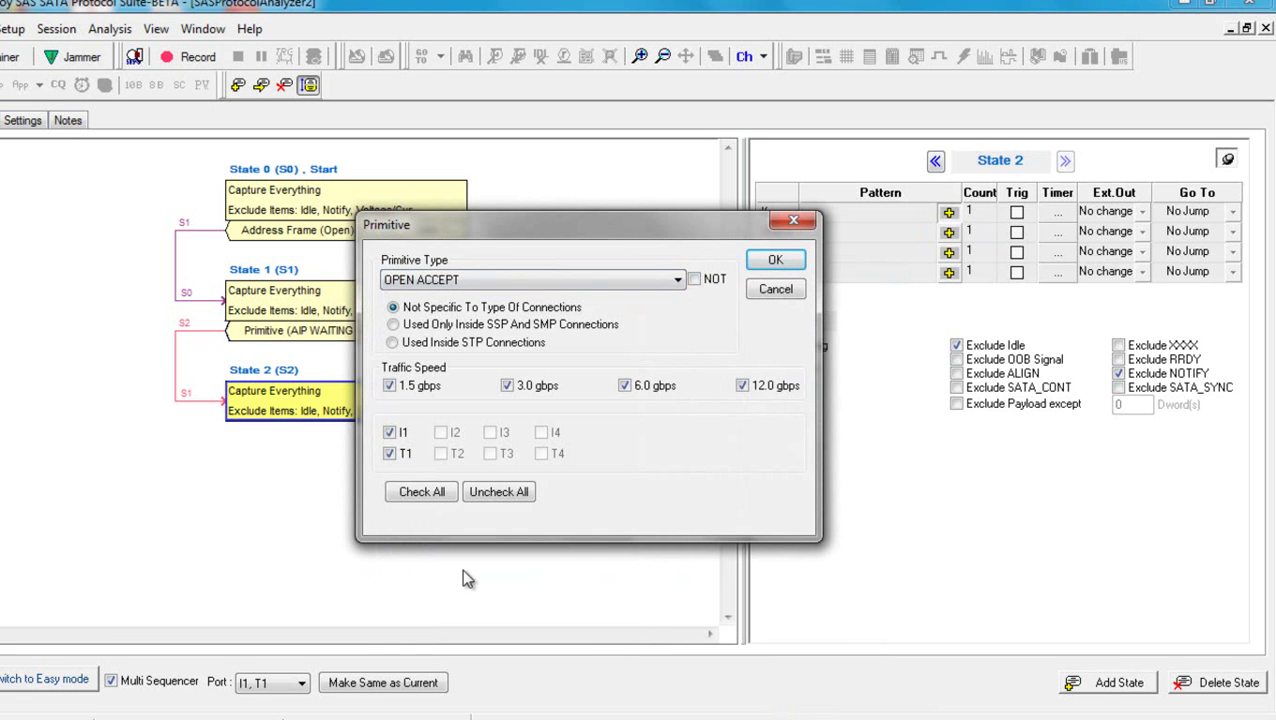
left_click(775, 260)
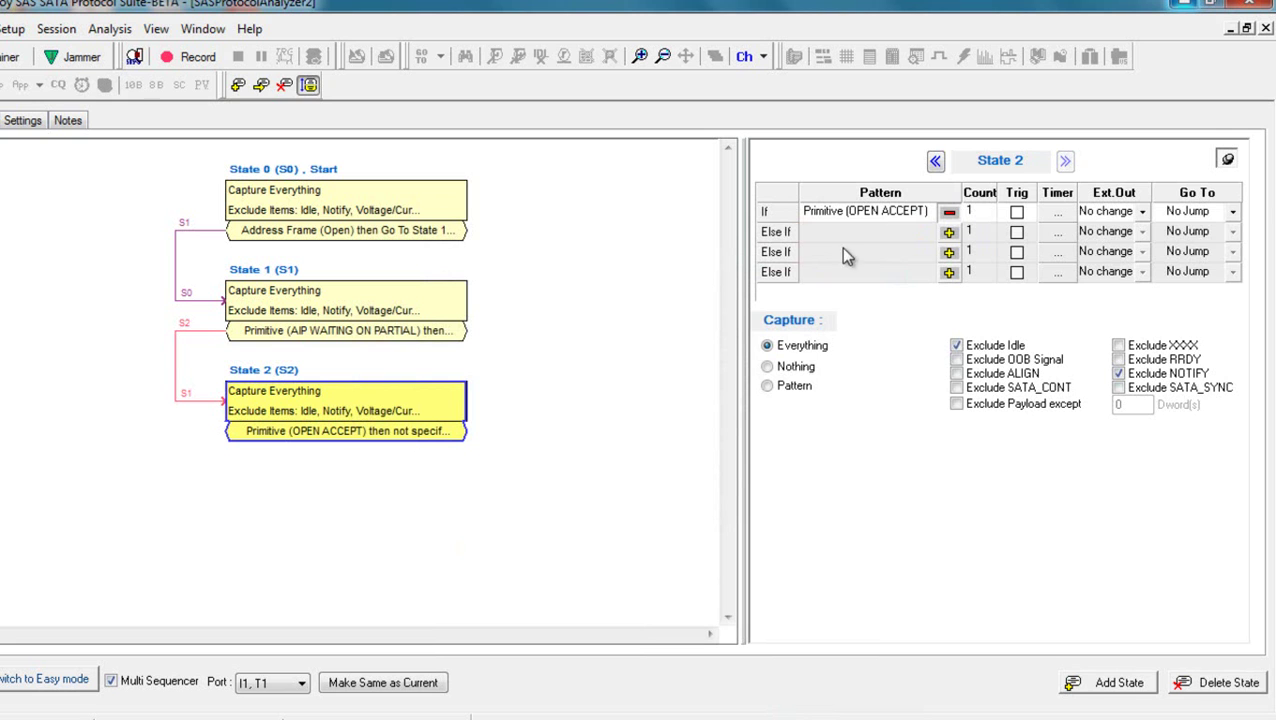
left_click(1232, 212)
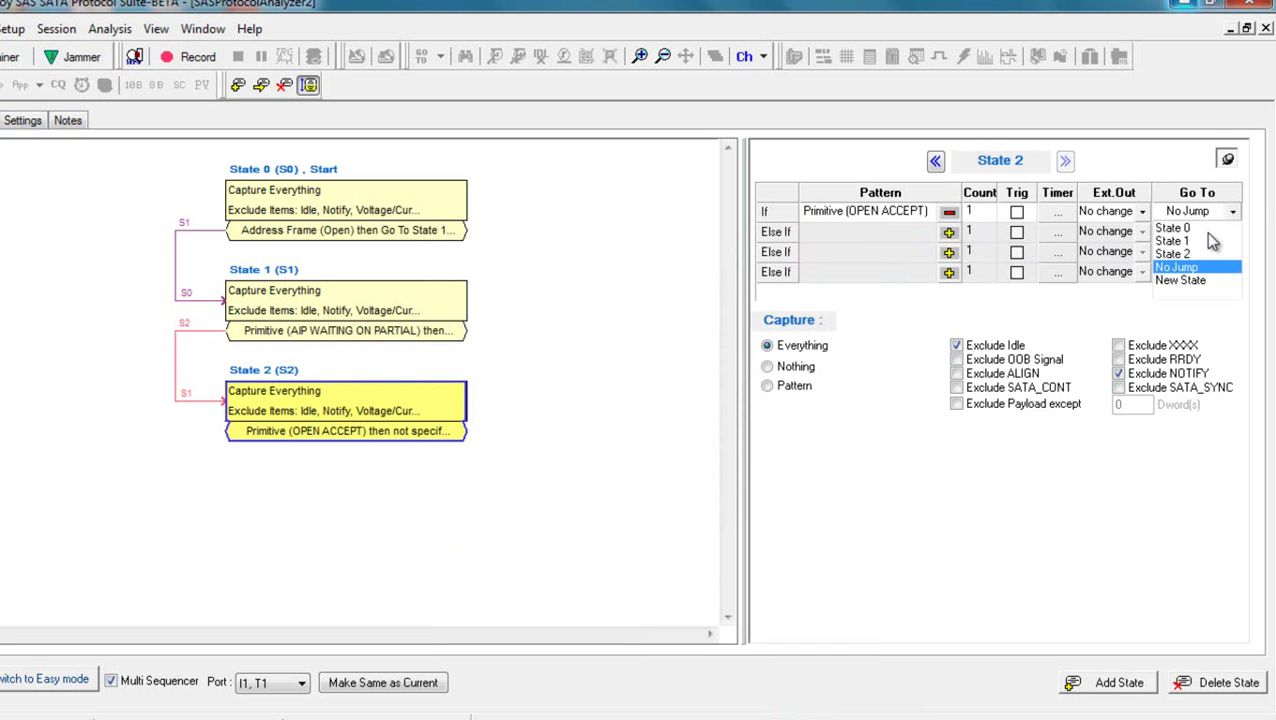
left_click(1200, 229)
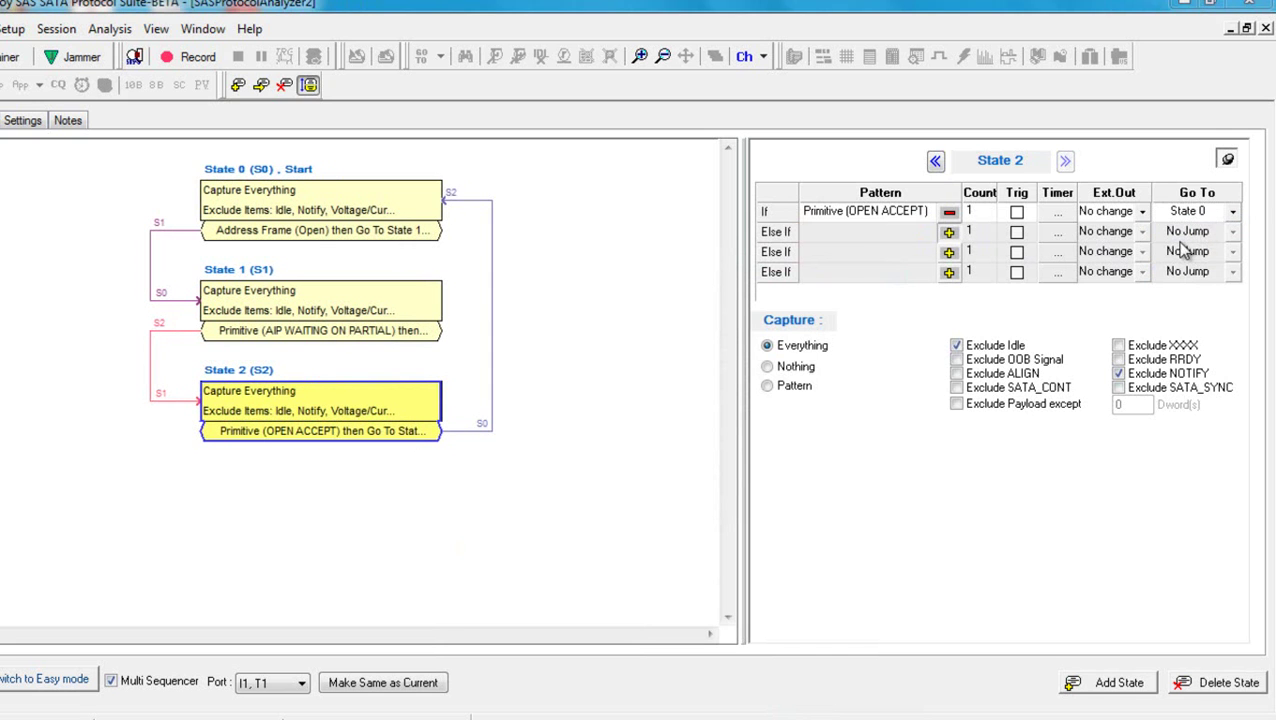
Step: Add an Else If Primitive condition of Any OPEN REJECT that jumps to State 0
left_click(951, 236)
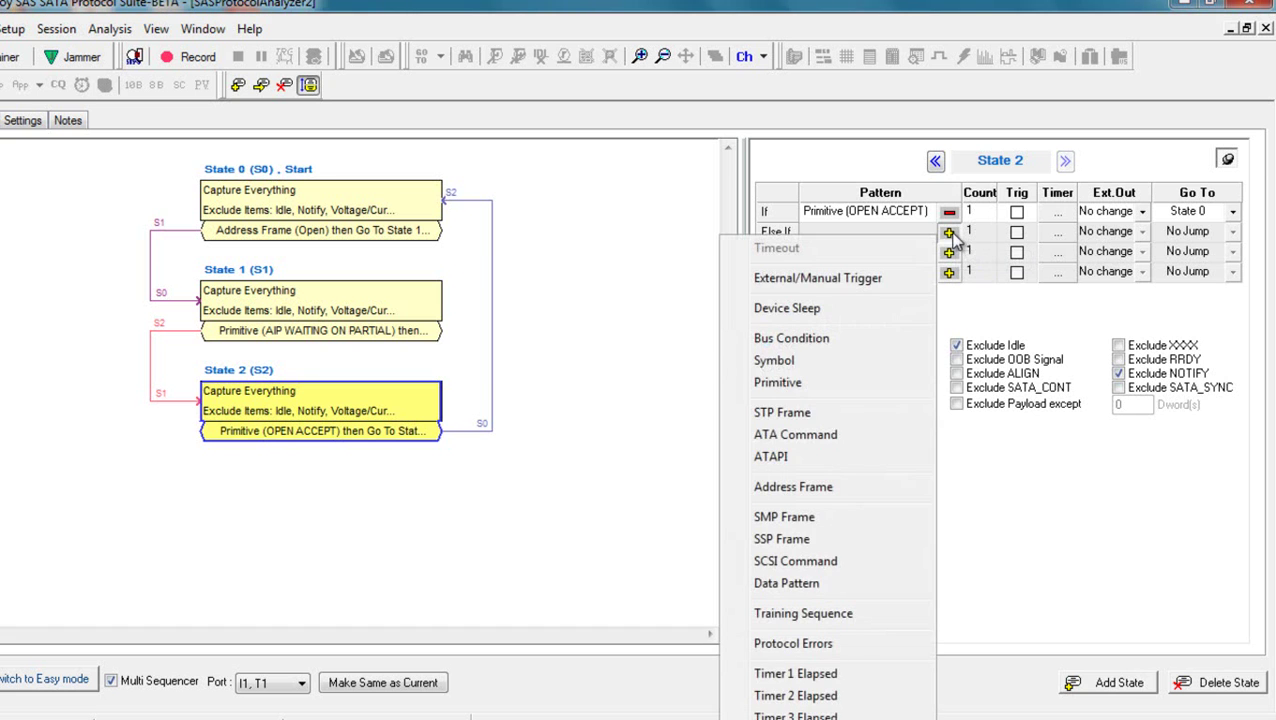
left_click(790, 303)
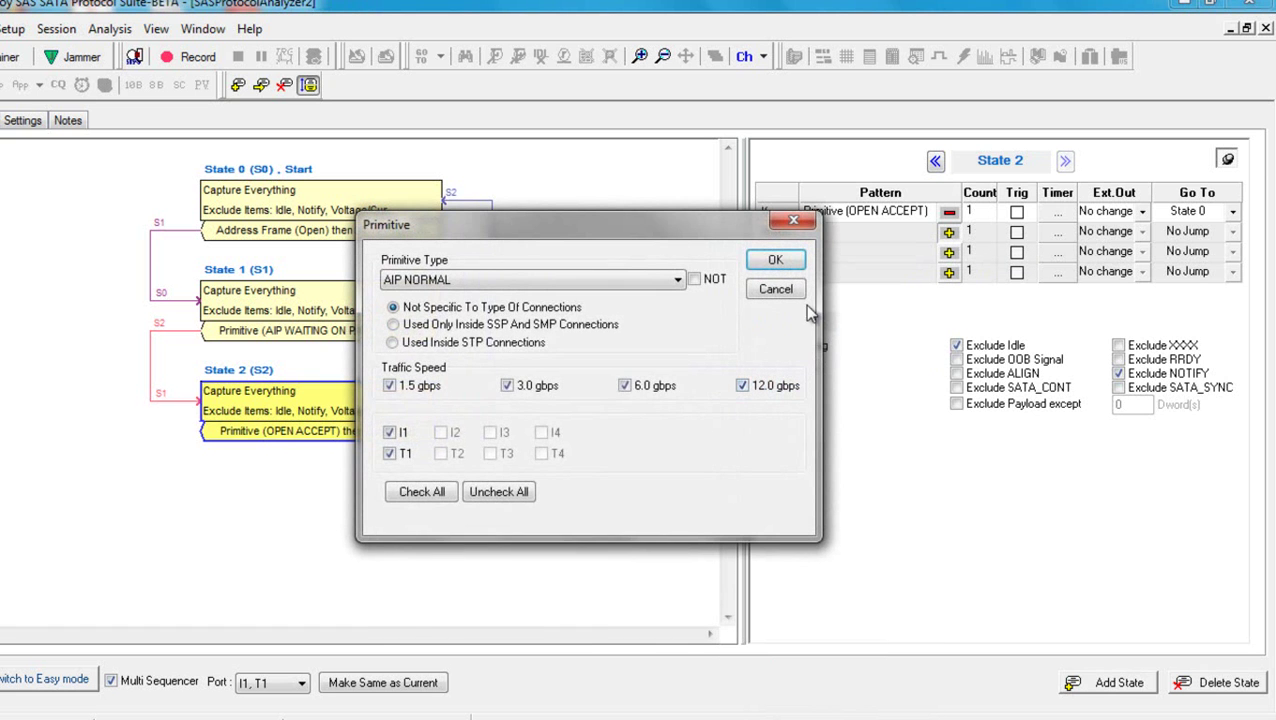
left_click(678, 281)
scroll(667, 367, "down", 13)
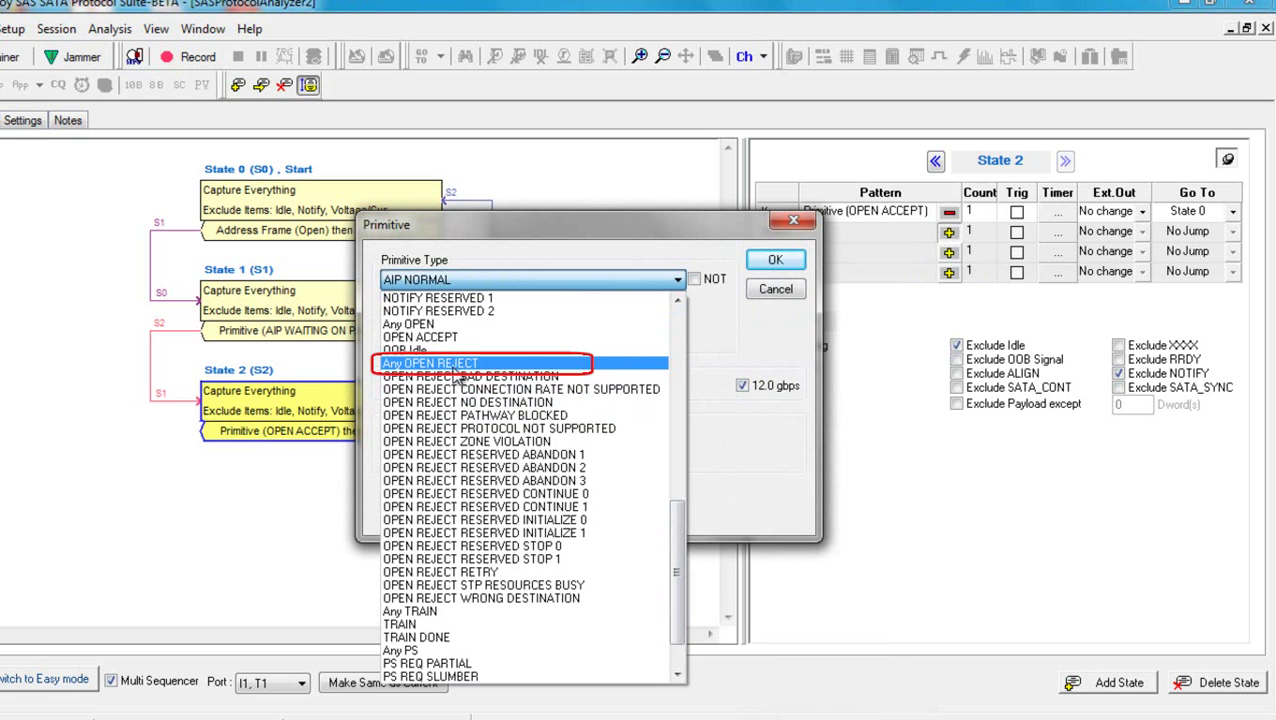
left_click(457, 366)
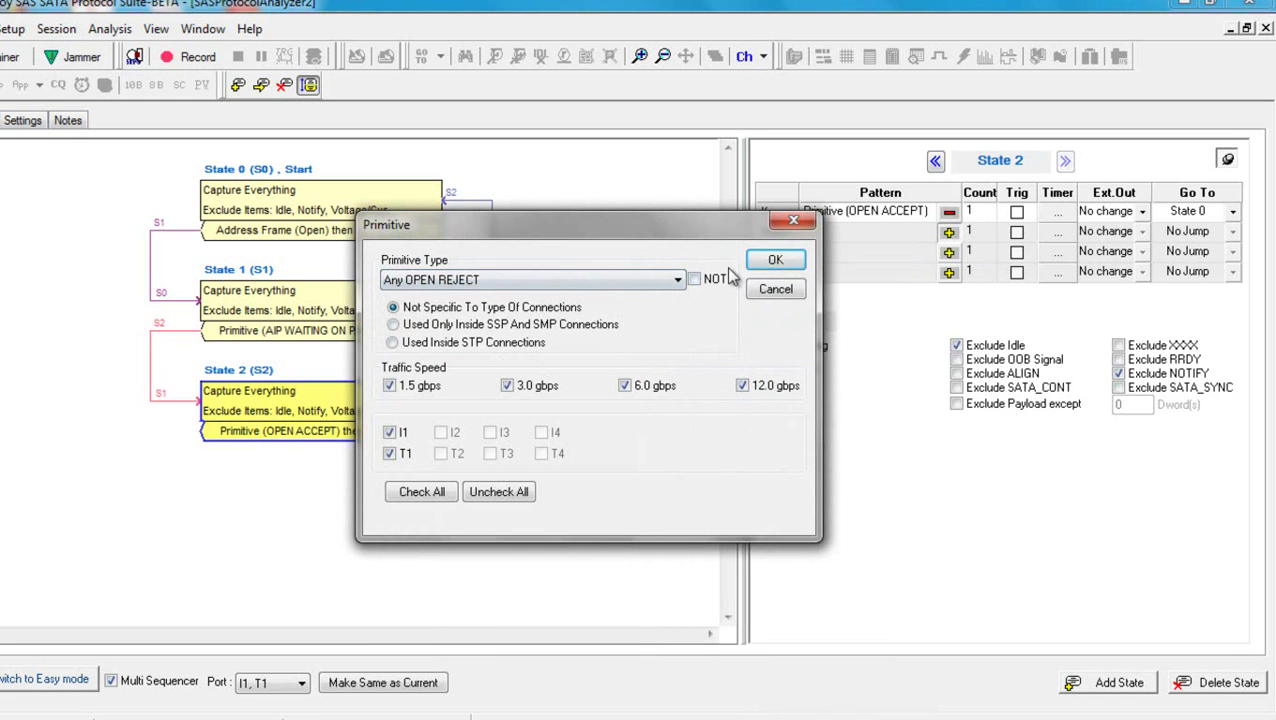
left_click(773, 260)
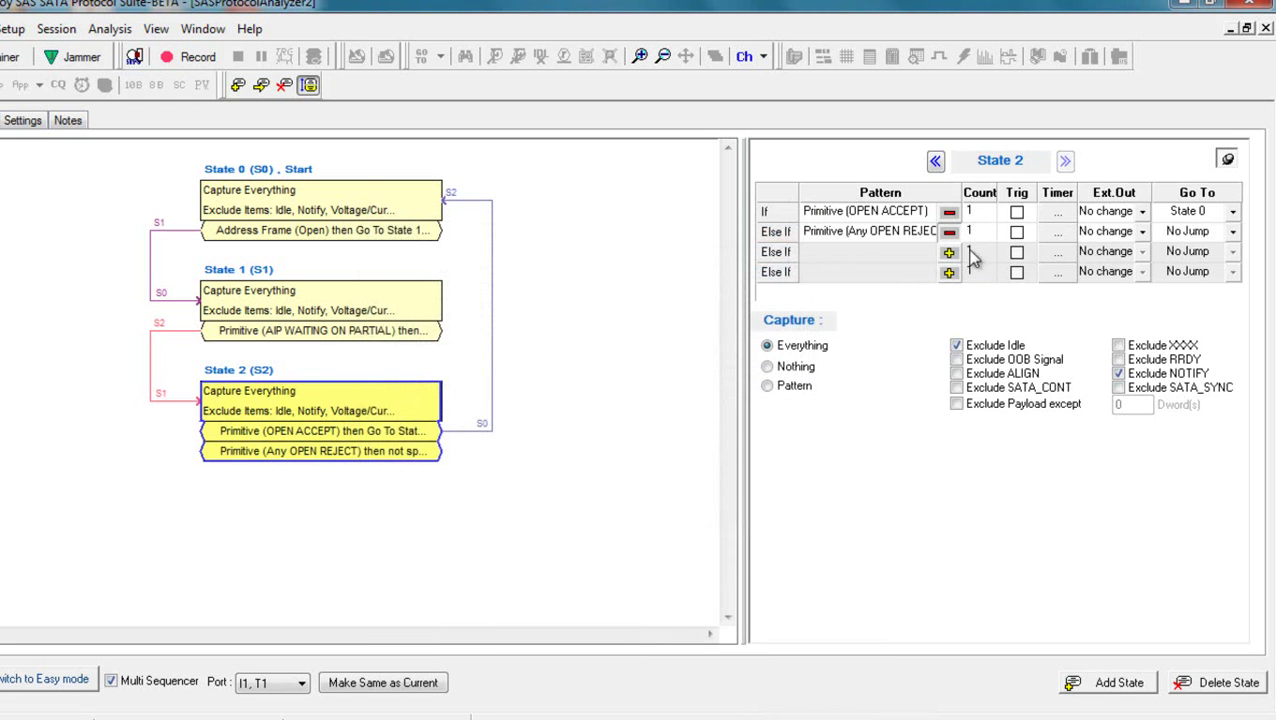
left_click(1233, 232)
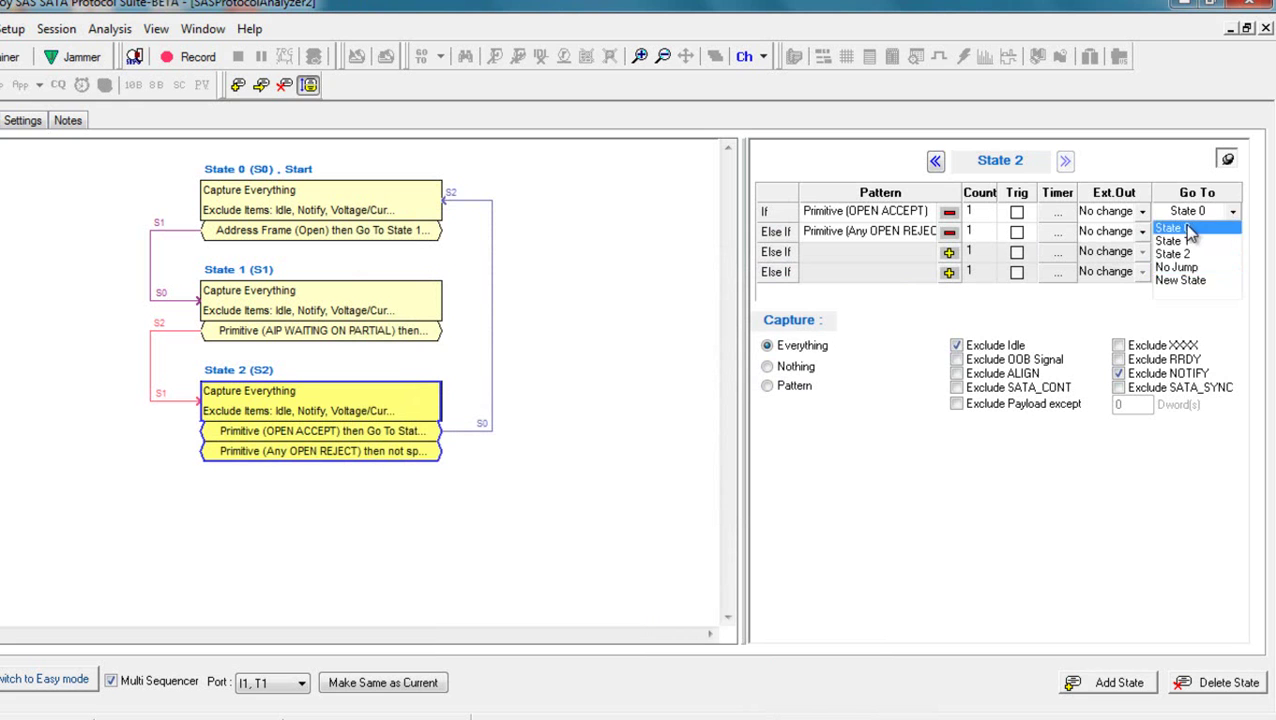
left_click(1188, 229)
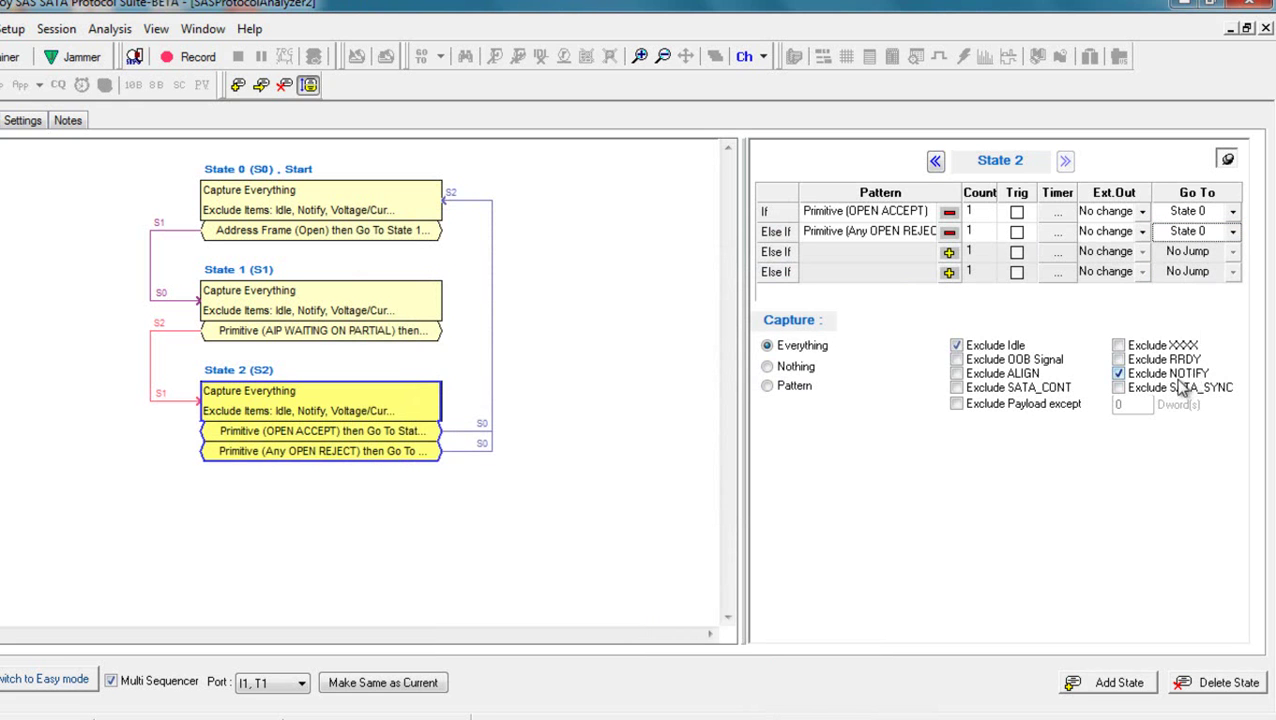
Step: Add a Timer 1 Elapsed condition to State 2 with its Trig box checked
left_click(949, 254)
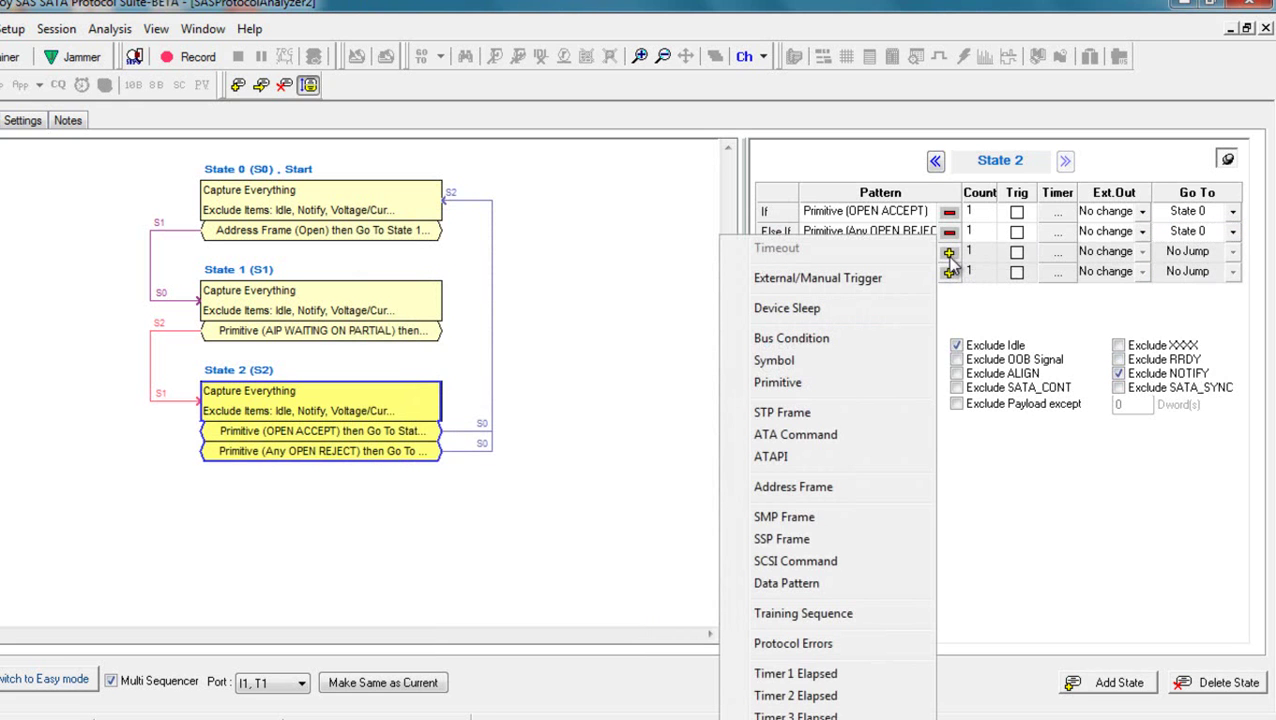
left_click(828, 676)
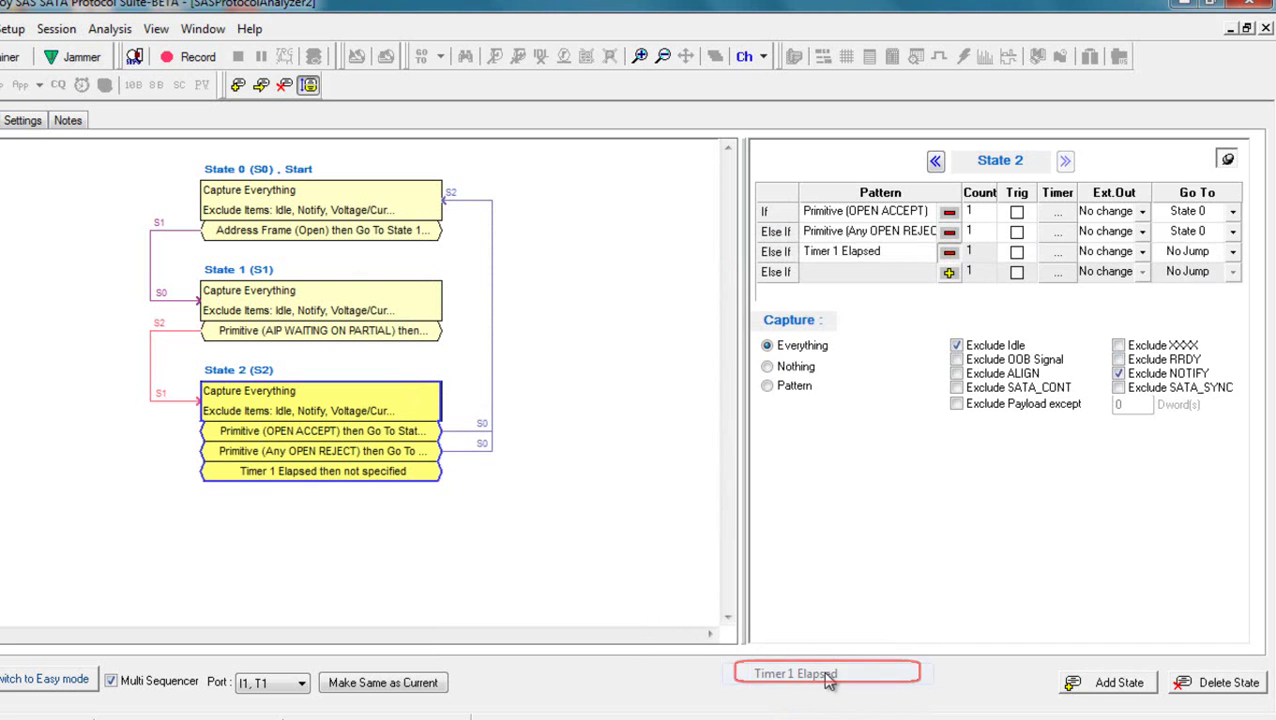
left_click(1016, 253)
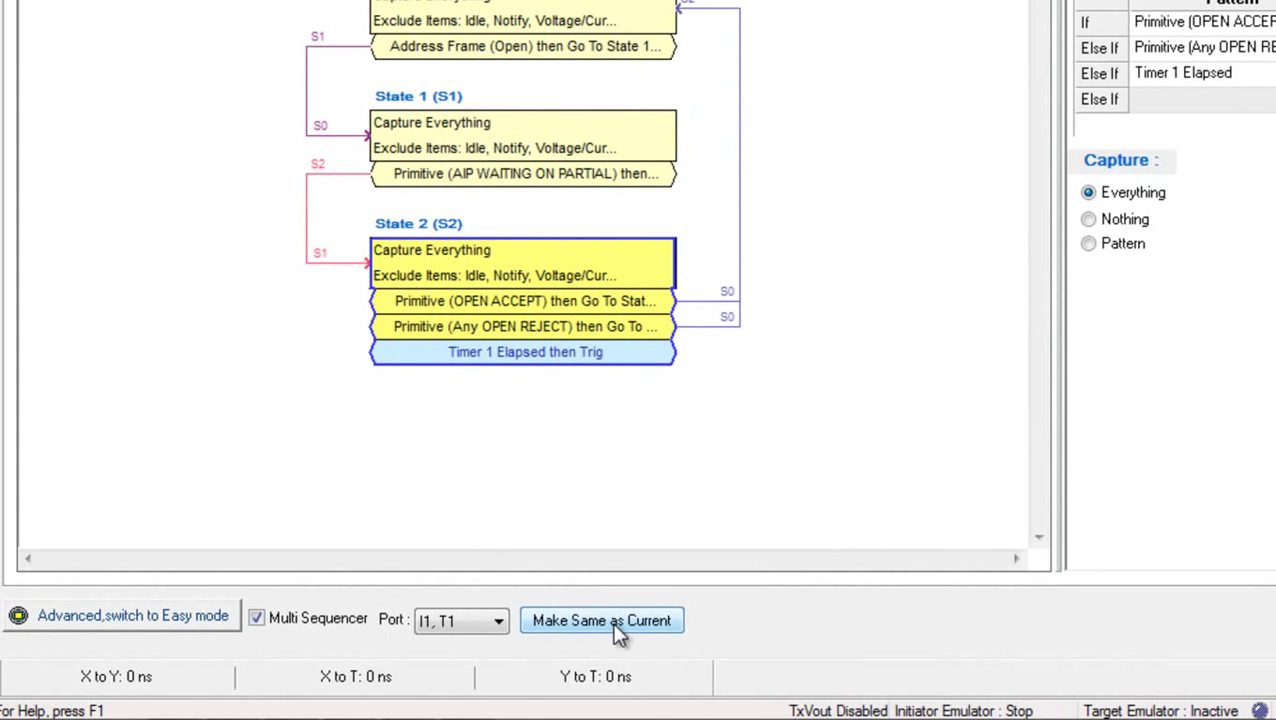
Step: Apply Make Same as Current and confirm overwriting every port's sequencer
left_click(617, 632)
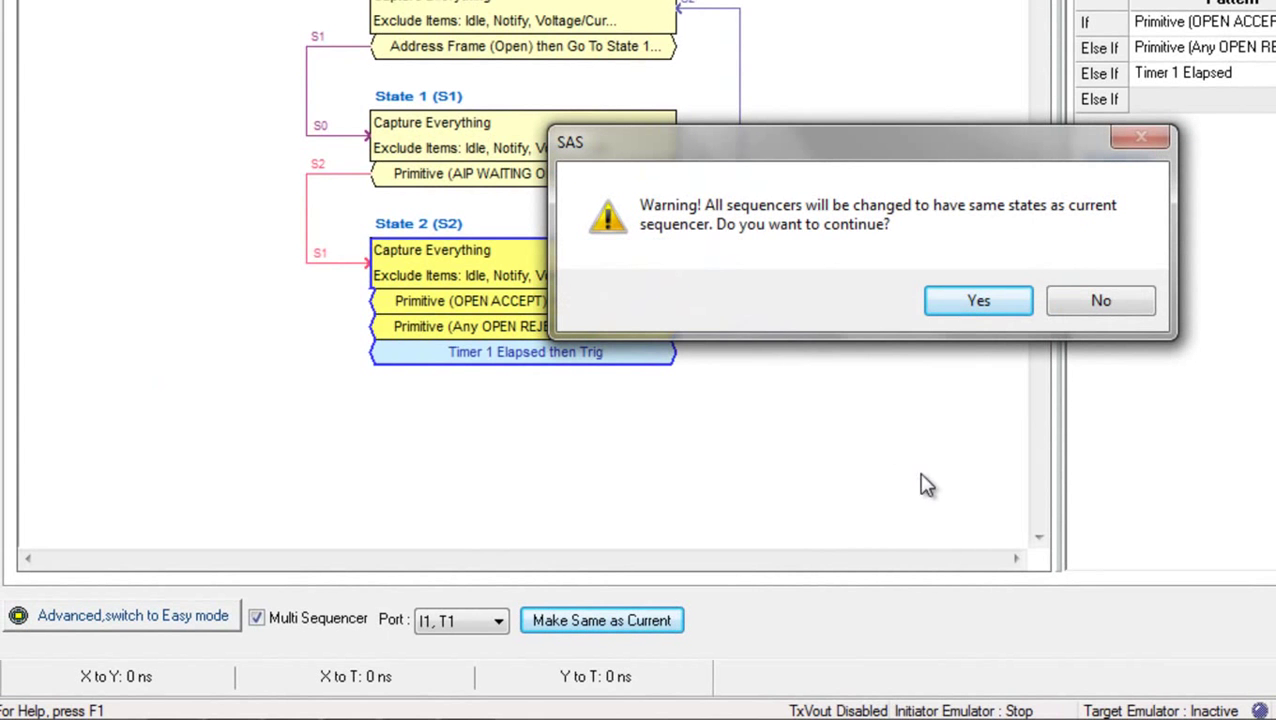
left_click(979, 302)
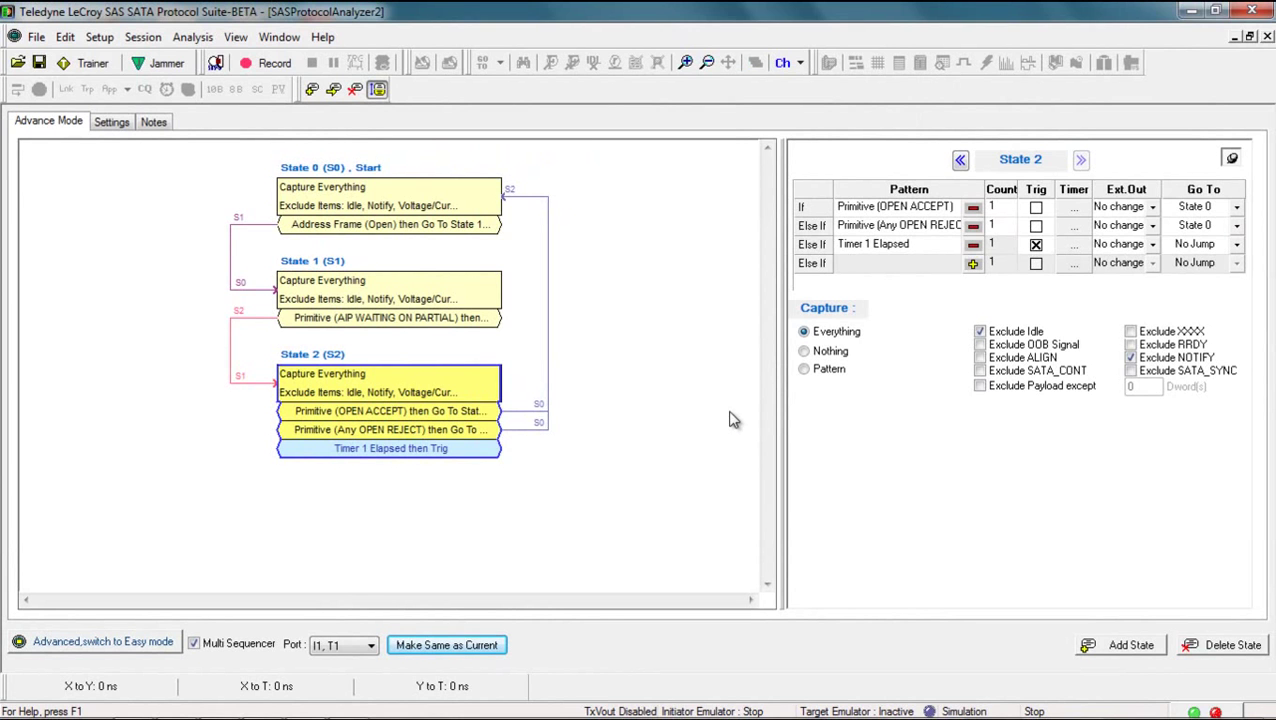
Step: Save the project as SASProtocolAnalyzer33.sac
left_click(37, 37)
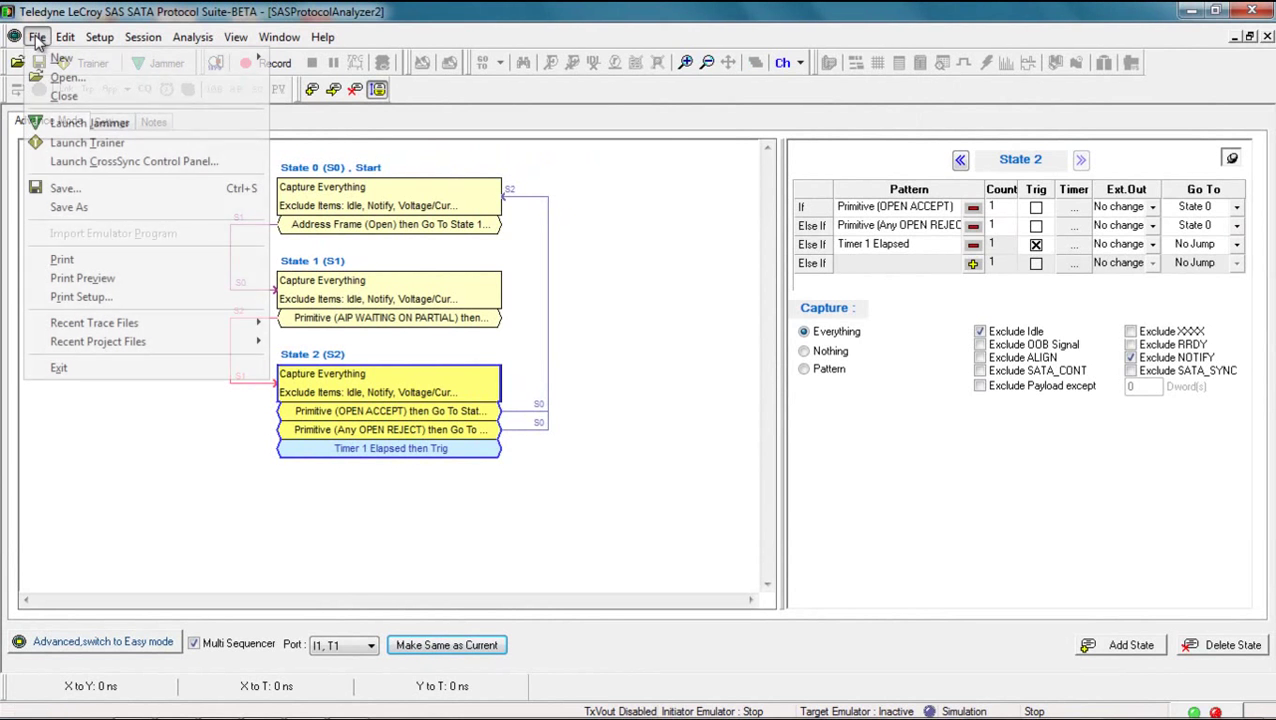
left_click(69, 194)
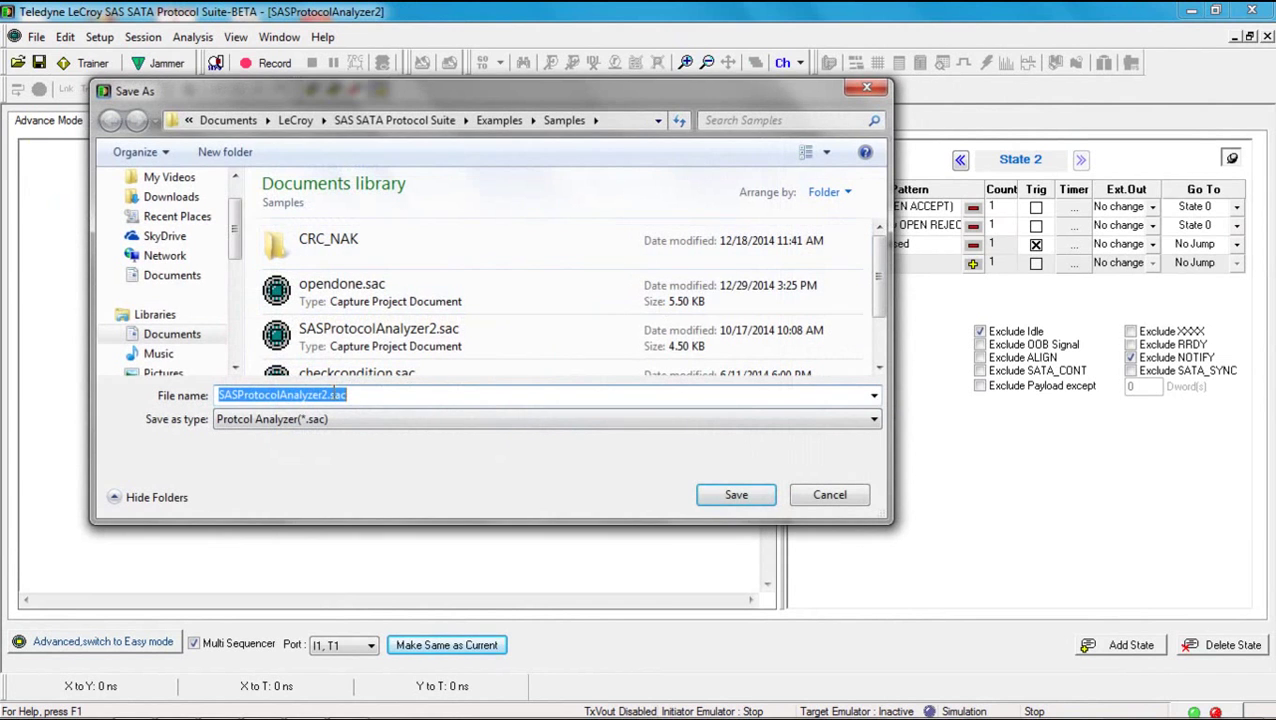
left_click(326, 397)
key("BackSpace")
type("33")
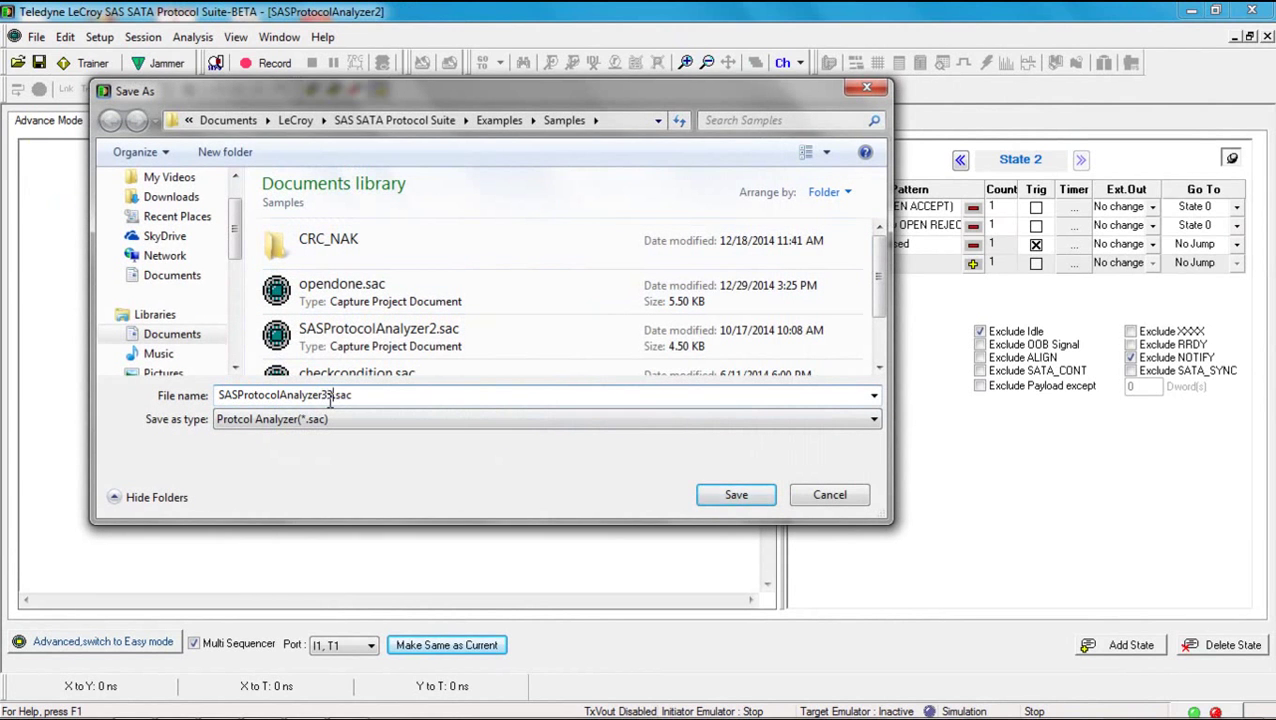
key("Return")
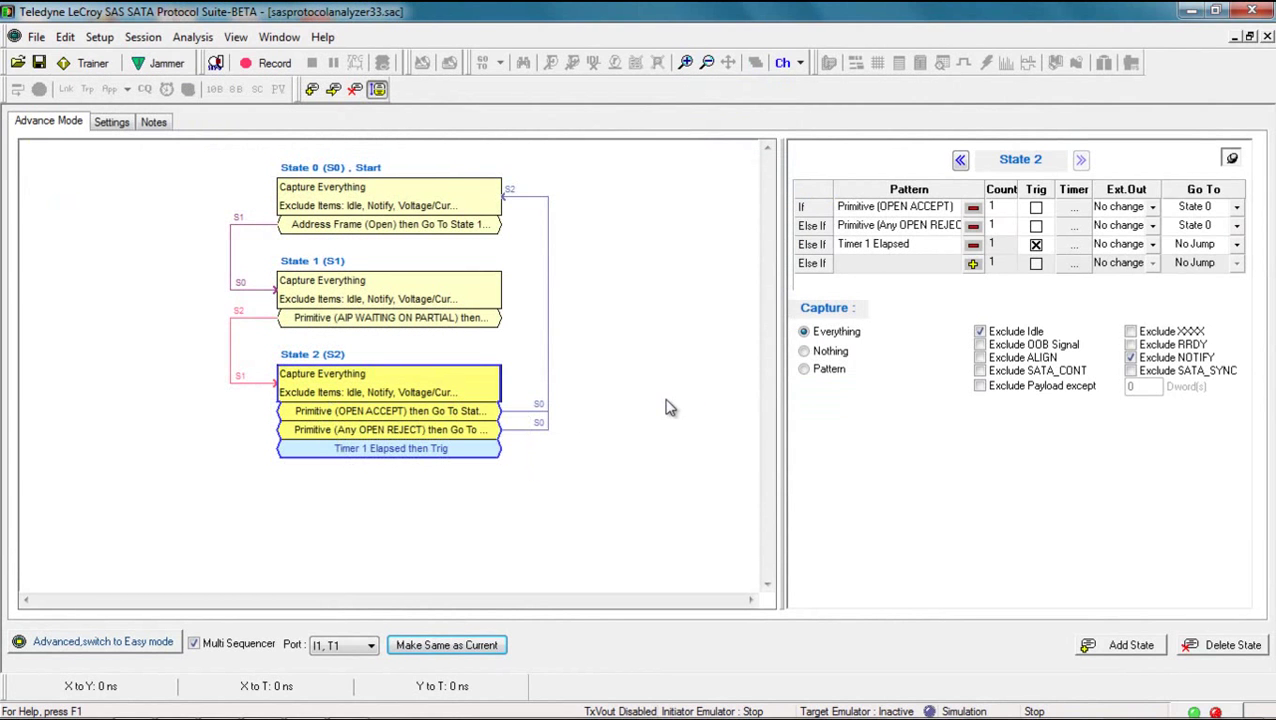